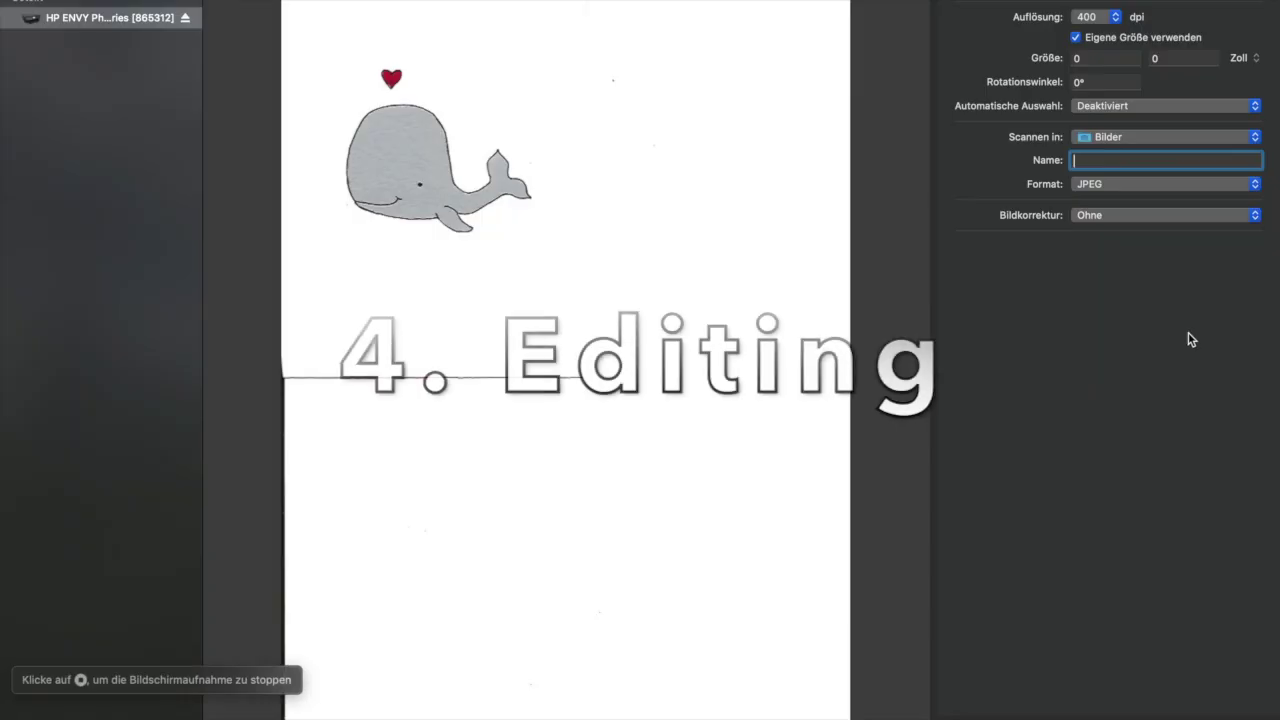
# Step: Name the scan "Whale" and set its resolution to 1200 dpi
pyautogui.write('Whale')
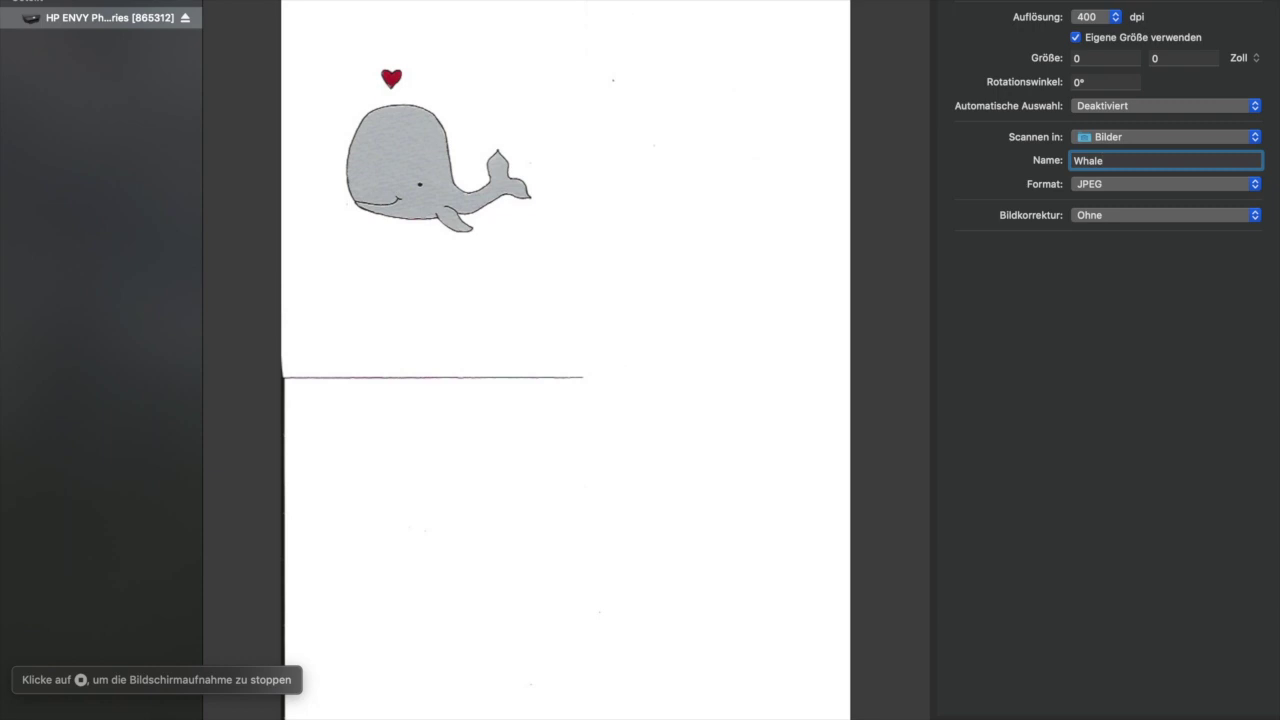
pyautogui.click(1089, 20)
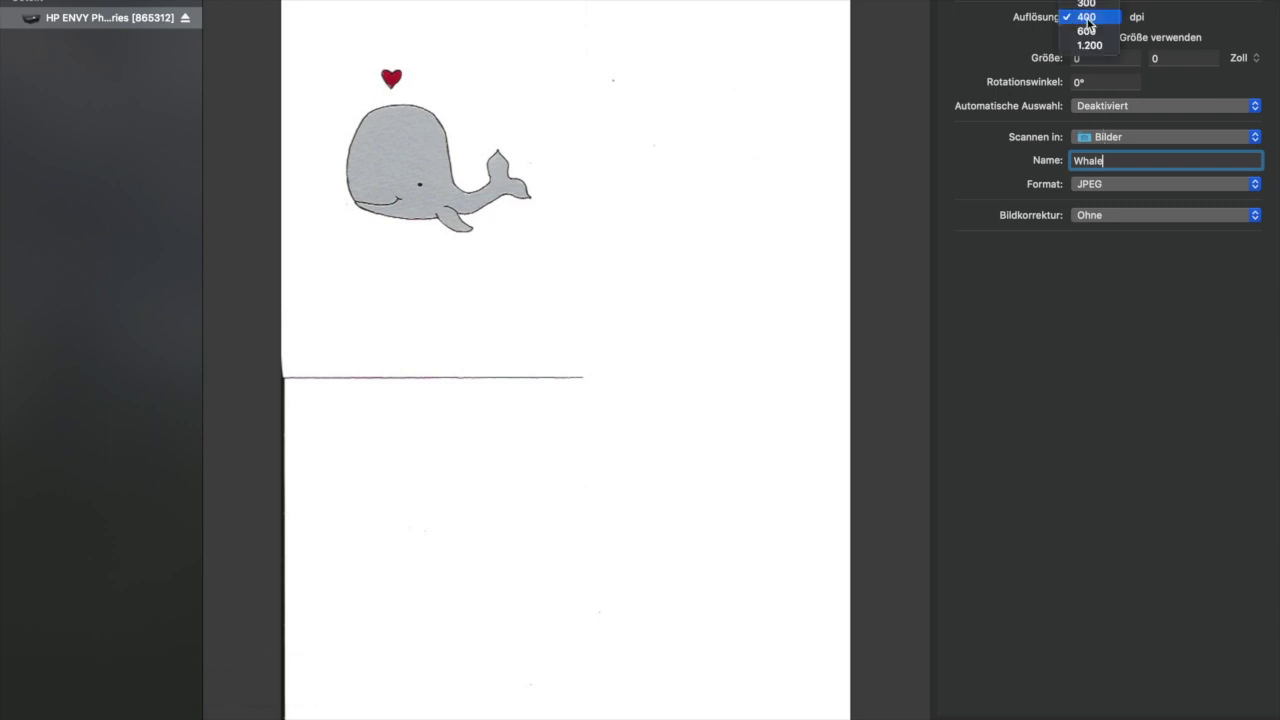
pyautogui.click(1089, 45)
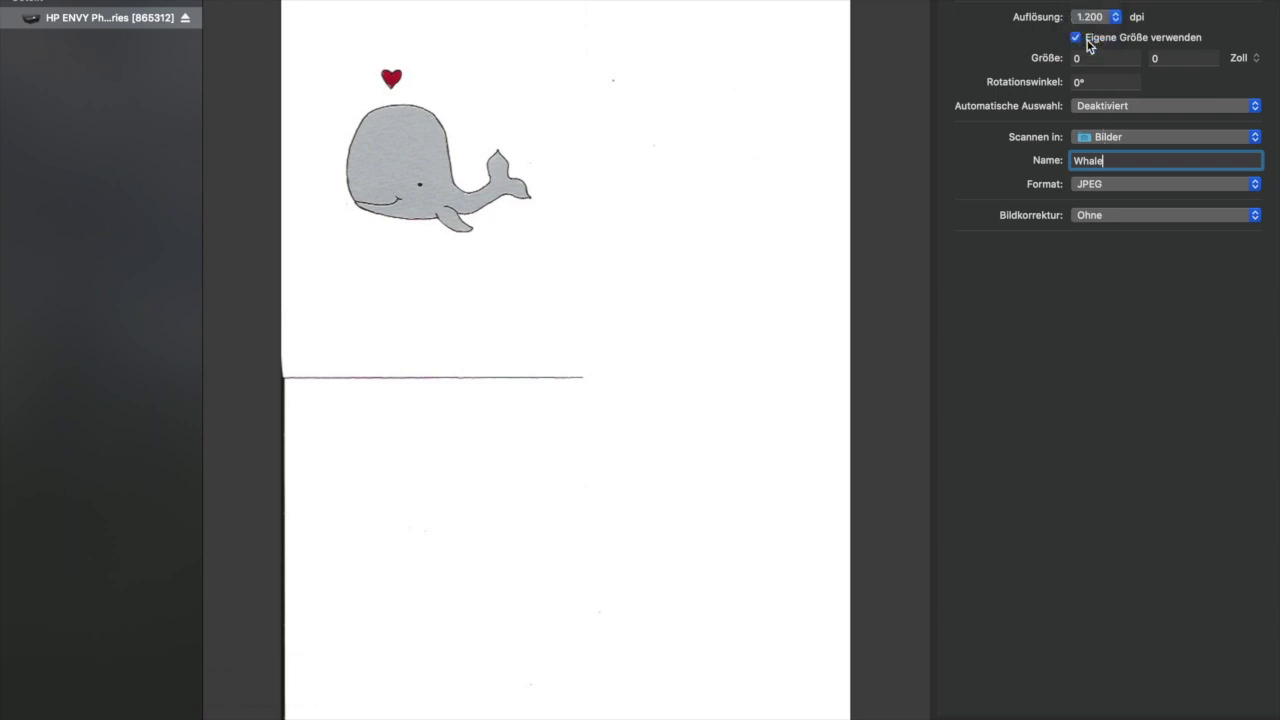
# Step: Frame the whale and heart with a scan area of about 3.25 x 2.93 inches and scan it
pyautogui.moveTo(314, 35); pyautogui.dragTo(550, 251)
pyautogui.moveTo(314, 37); pyautogui.dragTo(325, 48)
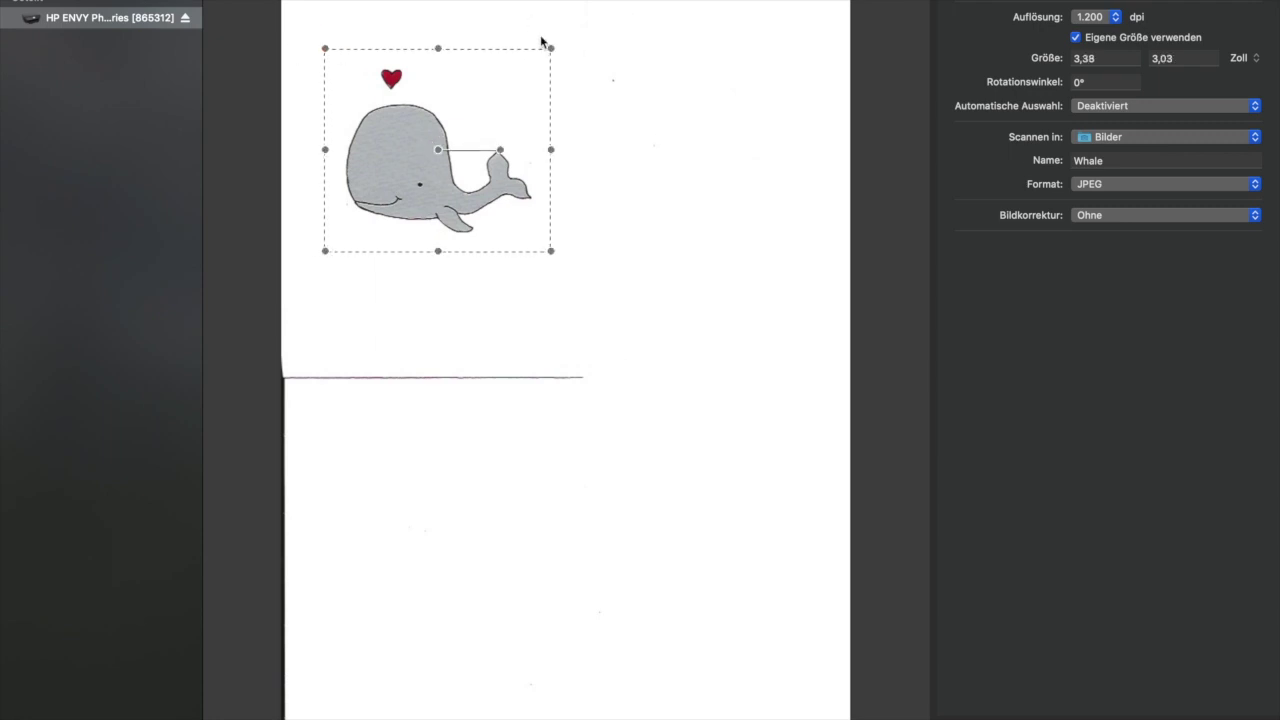
pyautogui.moveTo(549, 48); pyautogui.dragTo(542, 48)
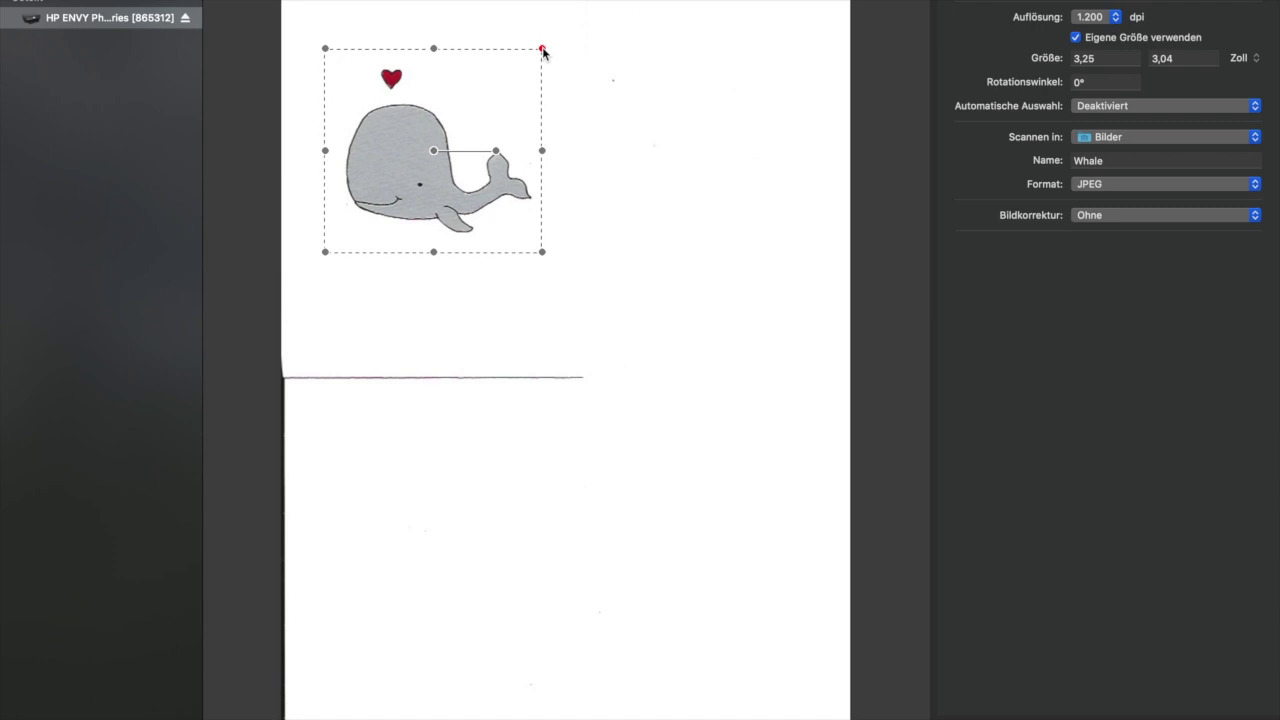
pyautogui.moveTo(434, 252); pyautogui.dragTo(434, 245)
pyautogui.moveTo(432, 52); pyautogui.dragTo(432, 56)
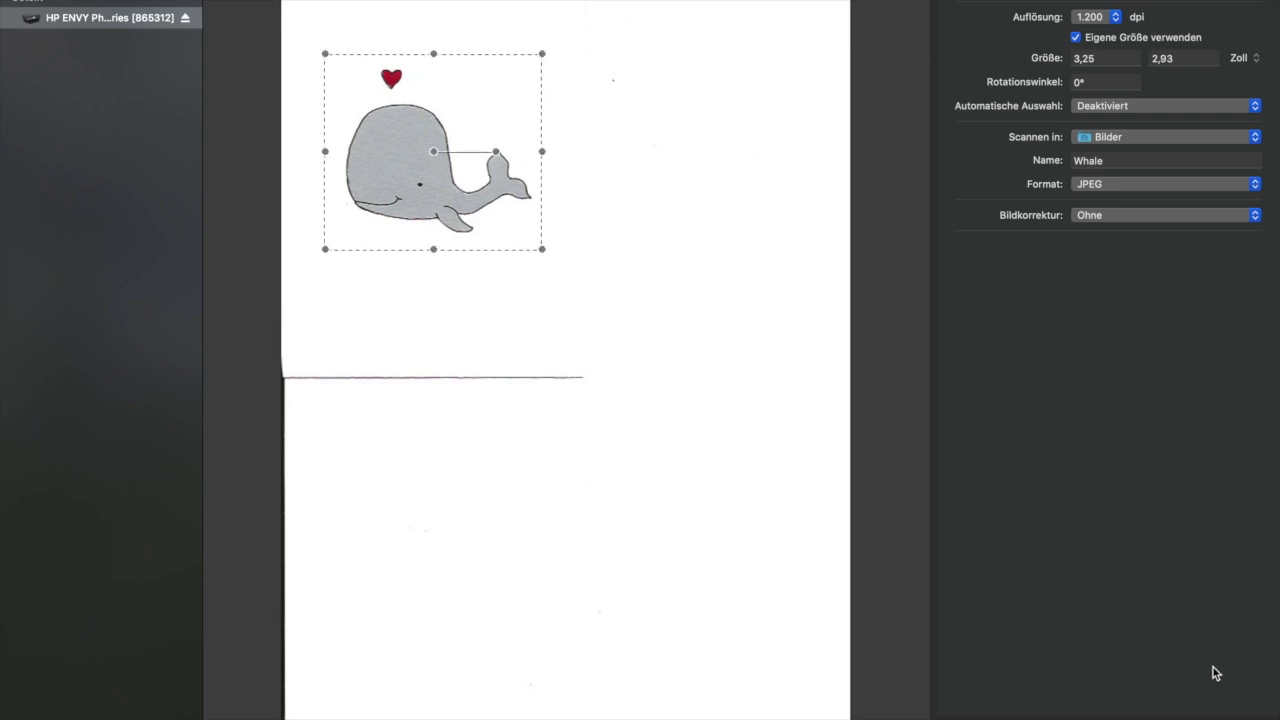
pyautogui.click(1225, 717)
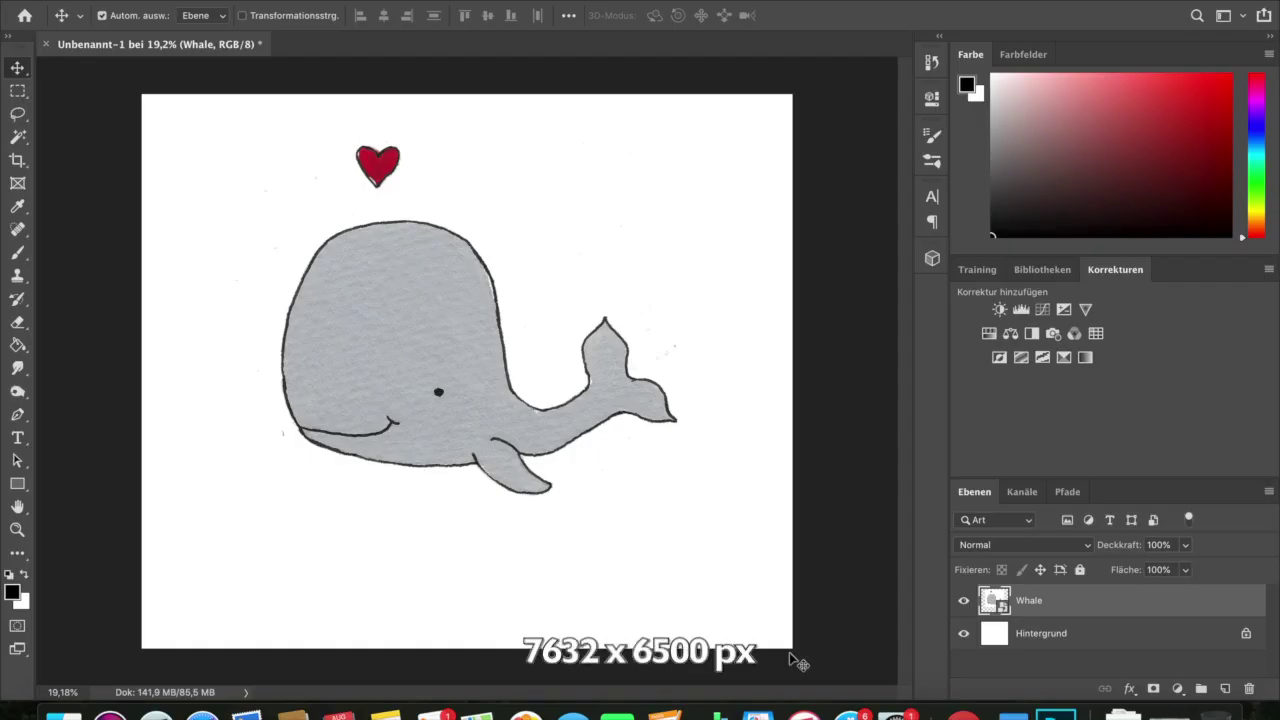
# Step: Switch to Photoshop, rasterize the Whale layer and duplicate it
pyautogui.rightClick(1062, 602)
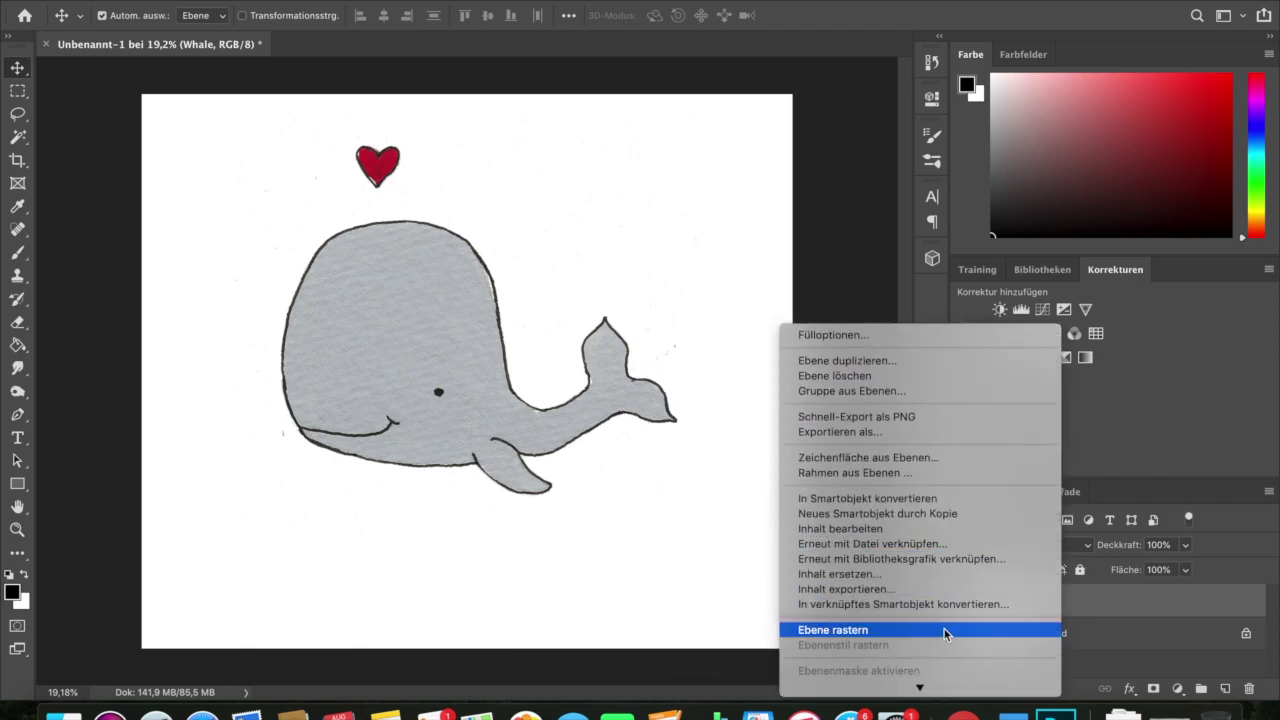
pyautogui.click(945, 630)
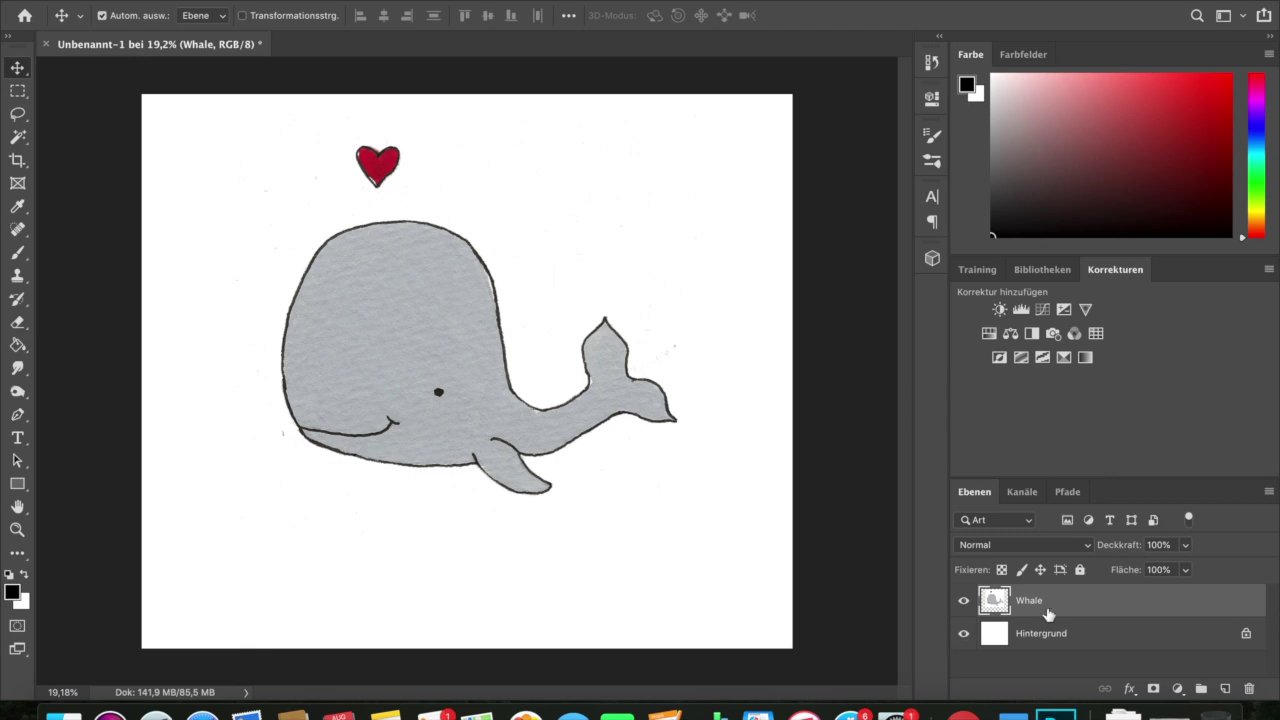
pyautogui.press('super+j')
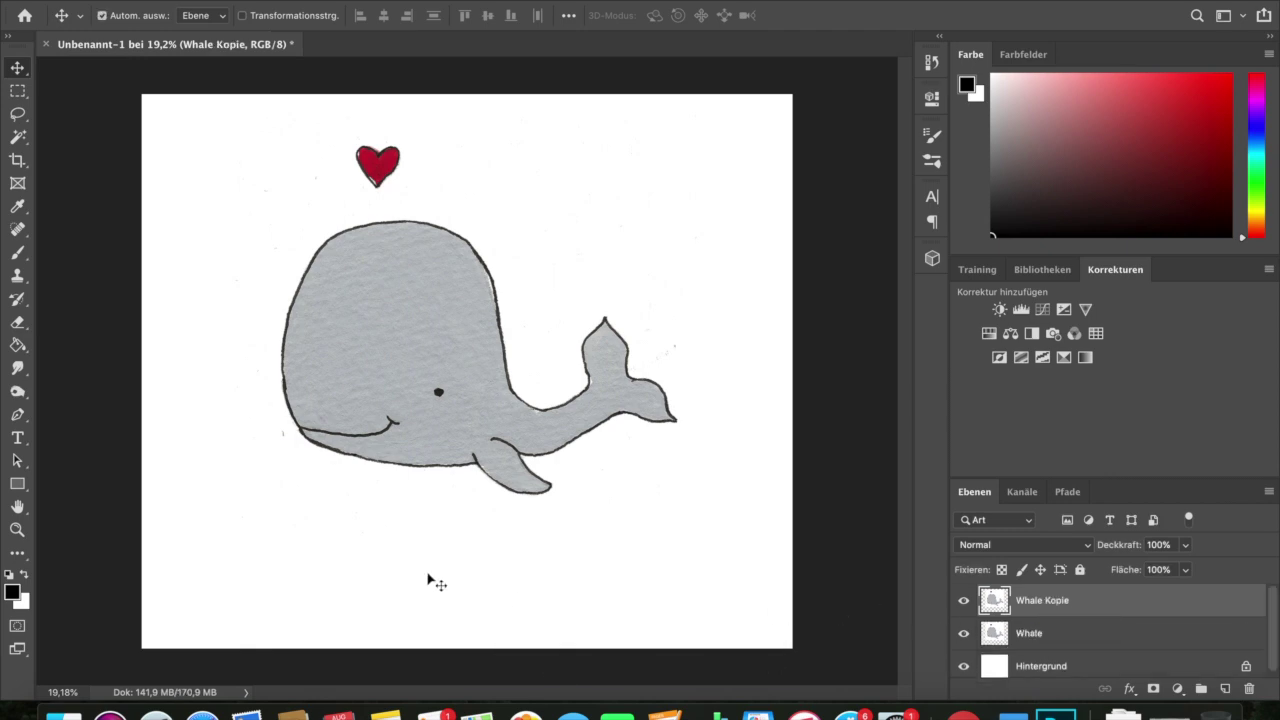
# Step: Examine the white background around the heart and the whale's head up close for stray specks
pyautogui.scroll(5, 224, 558)
pyautogui.scroll(4, 224, 558)
pyautogui.hscroll(-3, 224, 558)
pyautogui.scroll(6, 516, 326)
pyautogui.scroll(3, 519, 327)
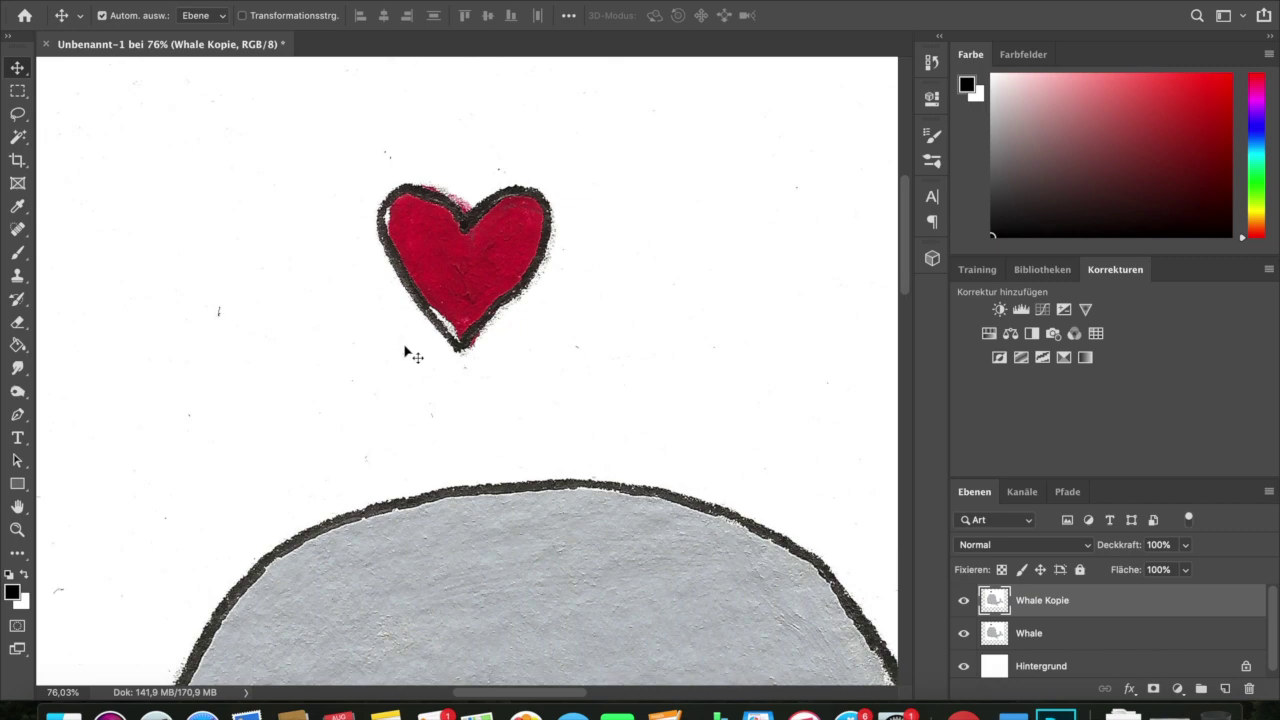
pyautogui.scroll(-5, 462, 435)
pyautogui.hscroll(5, 462, 435)
pyautogui.scroll(6, 462, 435)
pyautogui.hscroll(-7, 462, 435)
pyautogui.hscroll(2, 462, 435)
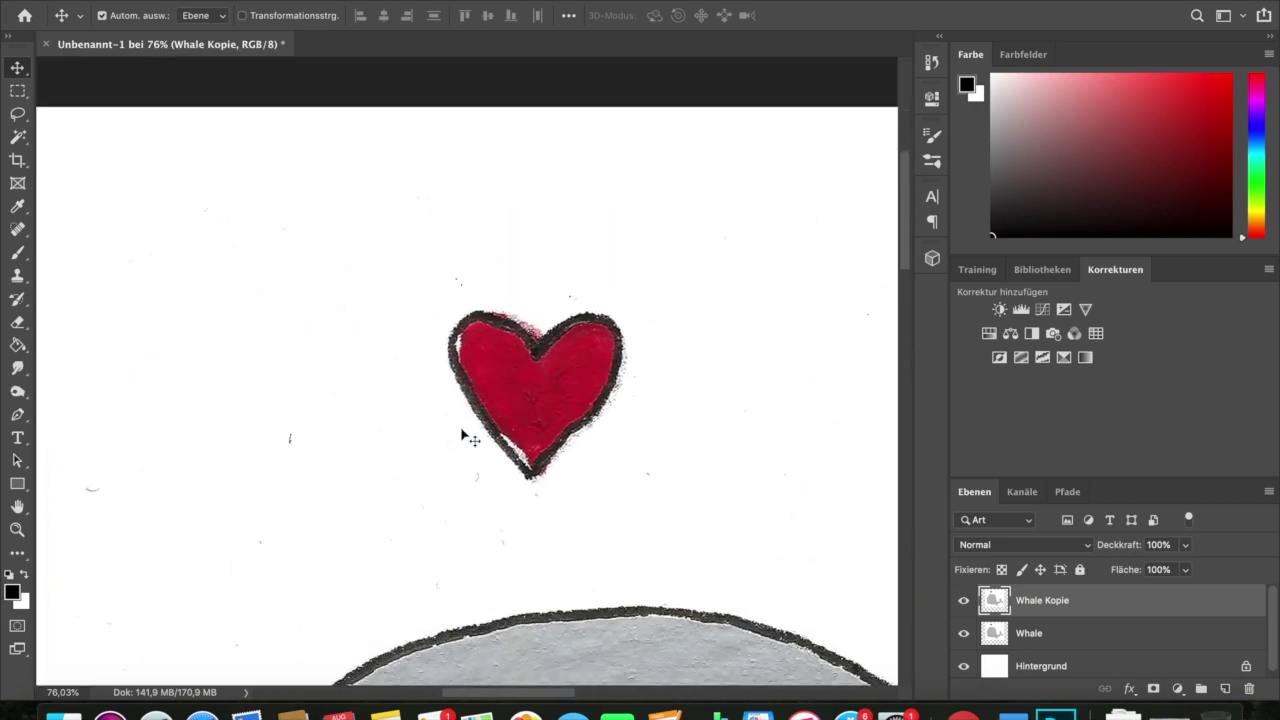
# Step: Remove the stray specks from the white background around the whale with the Spot Healing Brush
pyautogui.press('j')
pyautogui.hscroll(-5, 363, 403)
pyautogui.scroll(-8, 360, 471)
pyautogui.hscroll(-2, 490, 468)
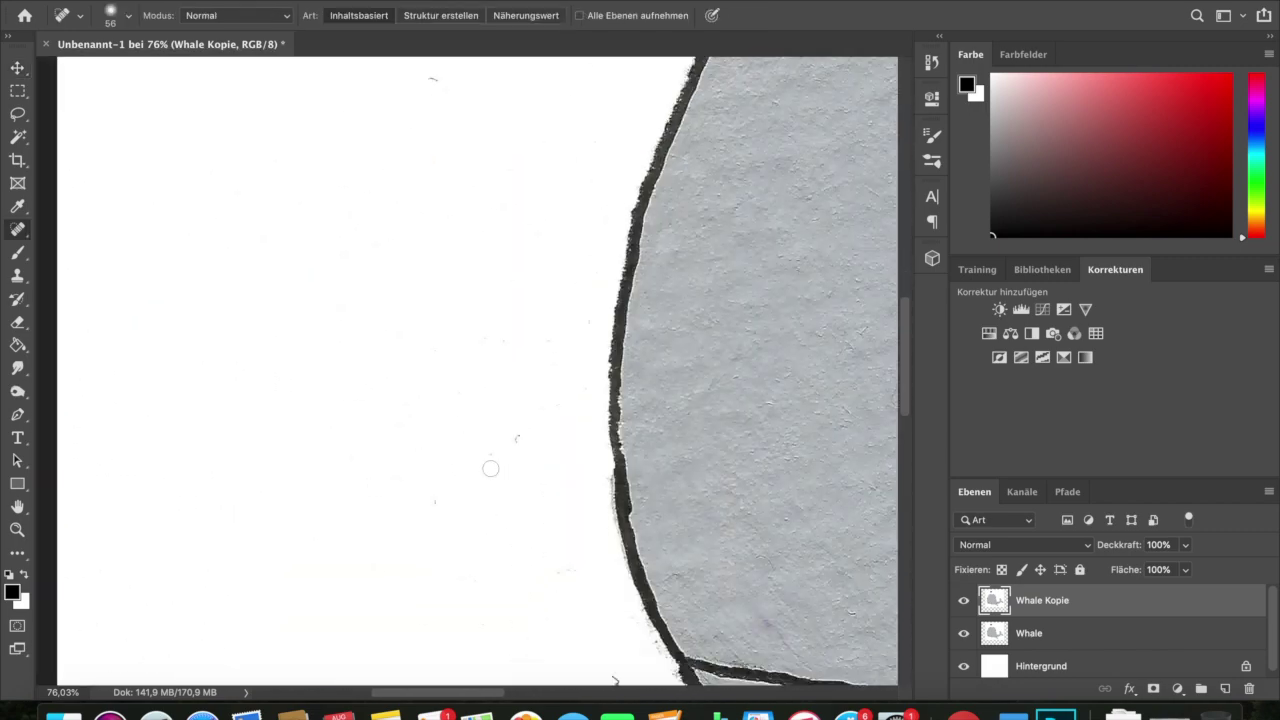
pyautogui.scroll(-5, 437, 500)
pyautogui.hscroll(4, 437, 500)
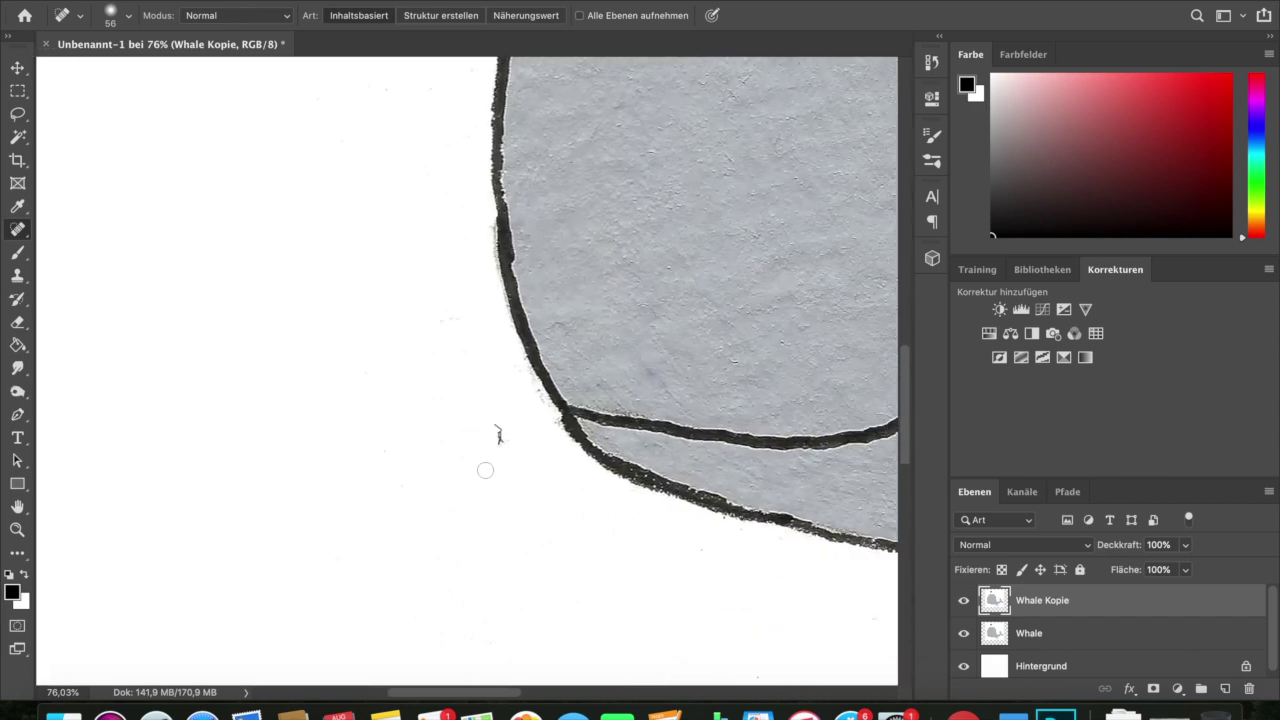
pyautogui.click(420, 302)
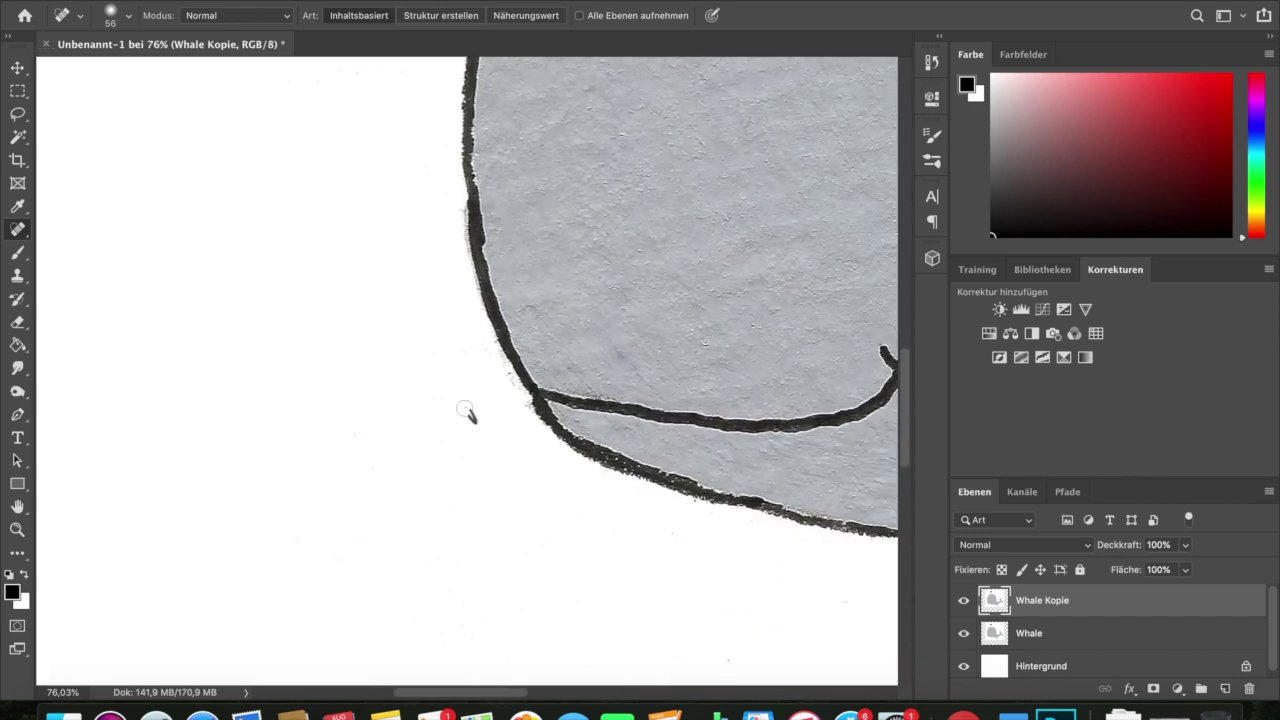
pyautogui.scroll(-6, 450, 408)
pyautogui.hscroll(5, 450, 408)
pyautogui.scroll(-5, 450, 409)
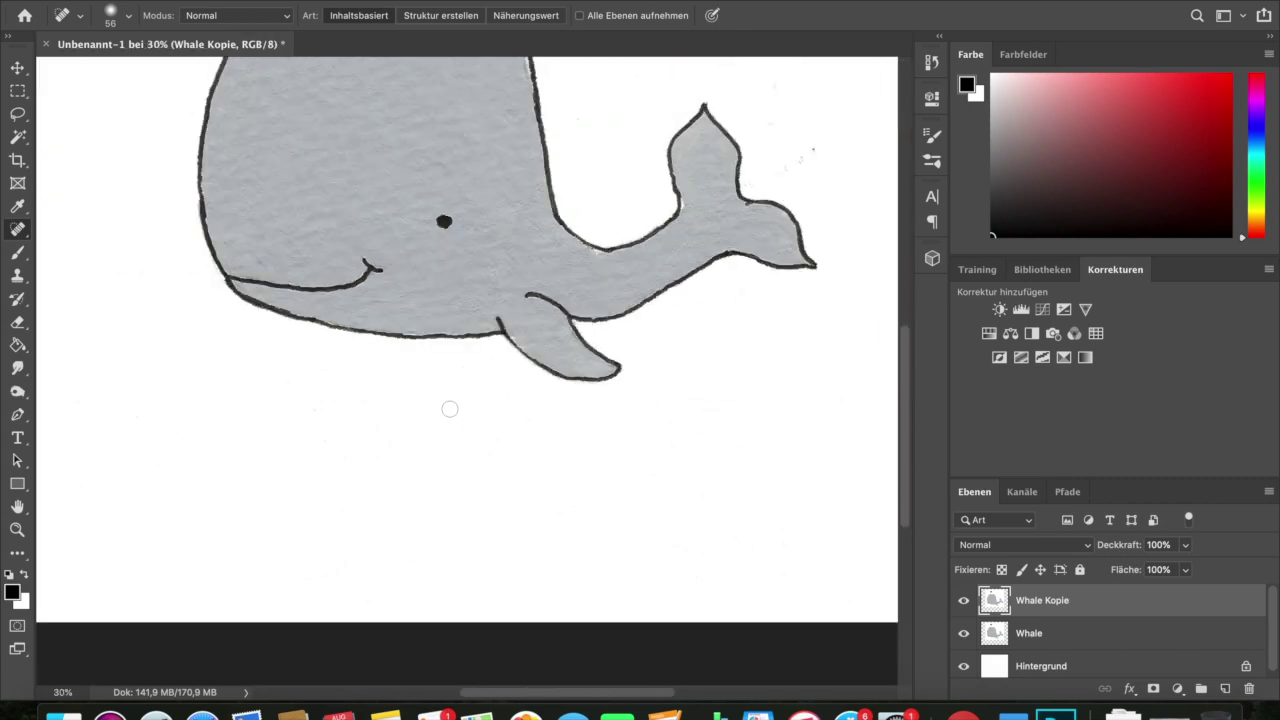
pyautogui.press('super+0')
pyautogui.scroll(-3, 449, 410)
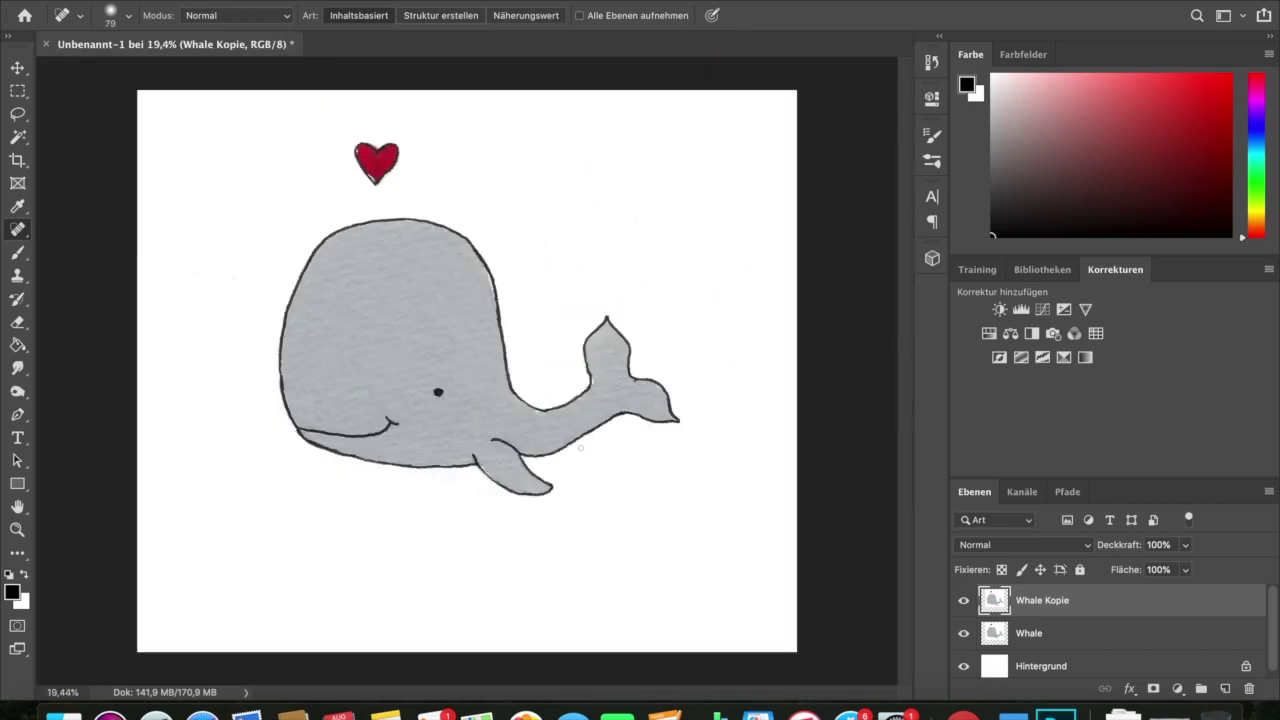
# Step: Add a new layer above the whale copy and fill it with white using the Paint Bucket
pyautogui.click(1226, 689)
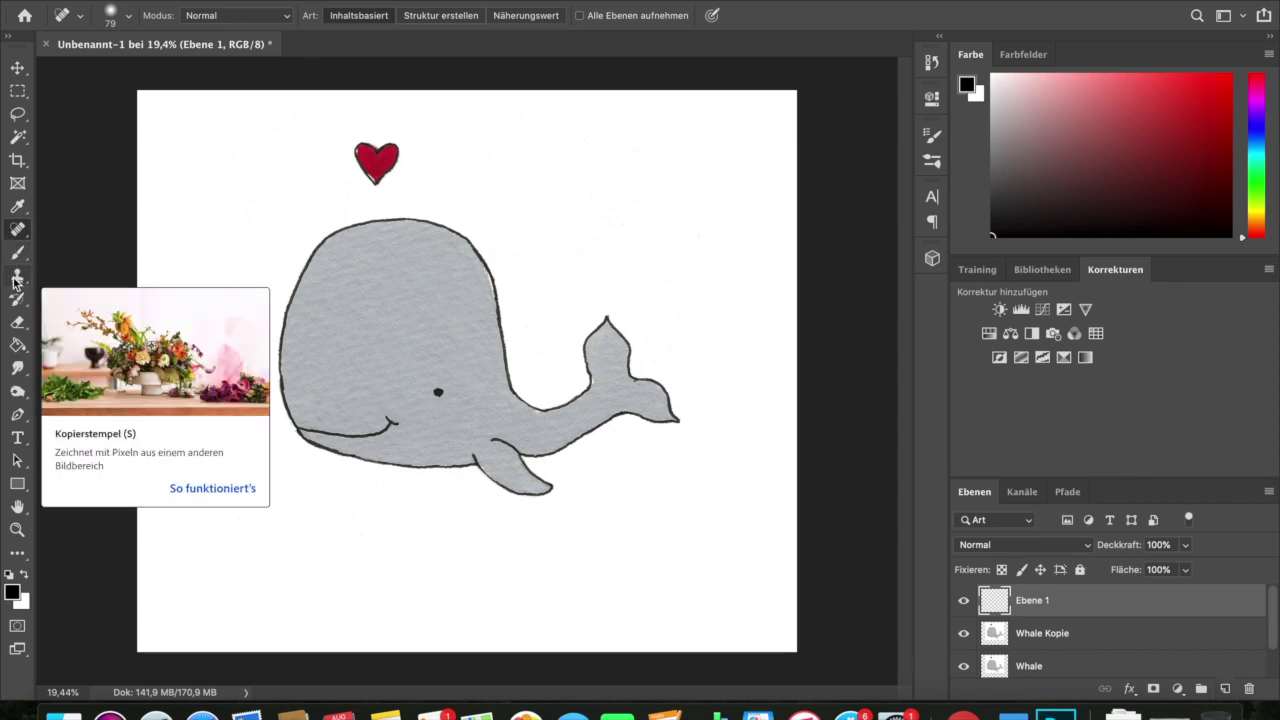
pyautogui.click(17, 345)
pyautogui.press('x')
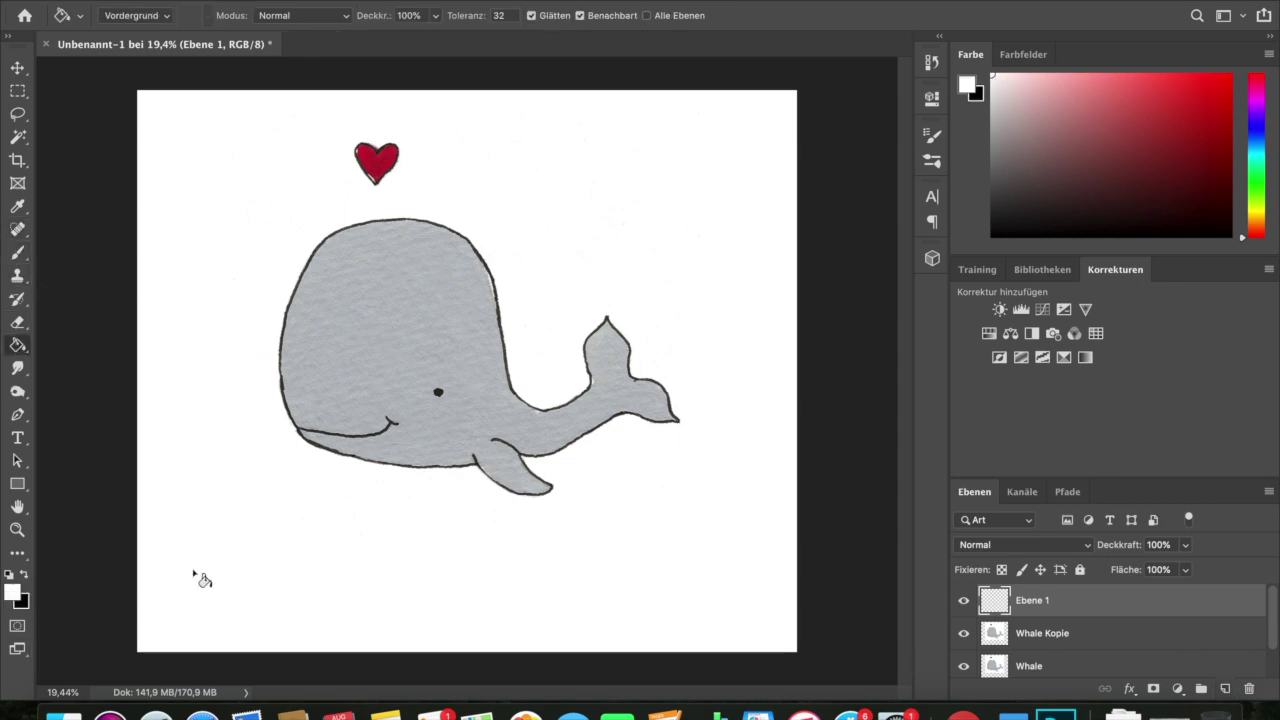
pyautogui.click(418, 564)
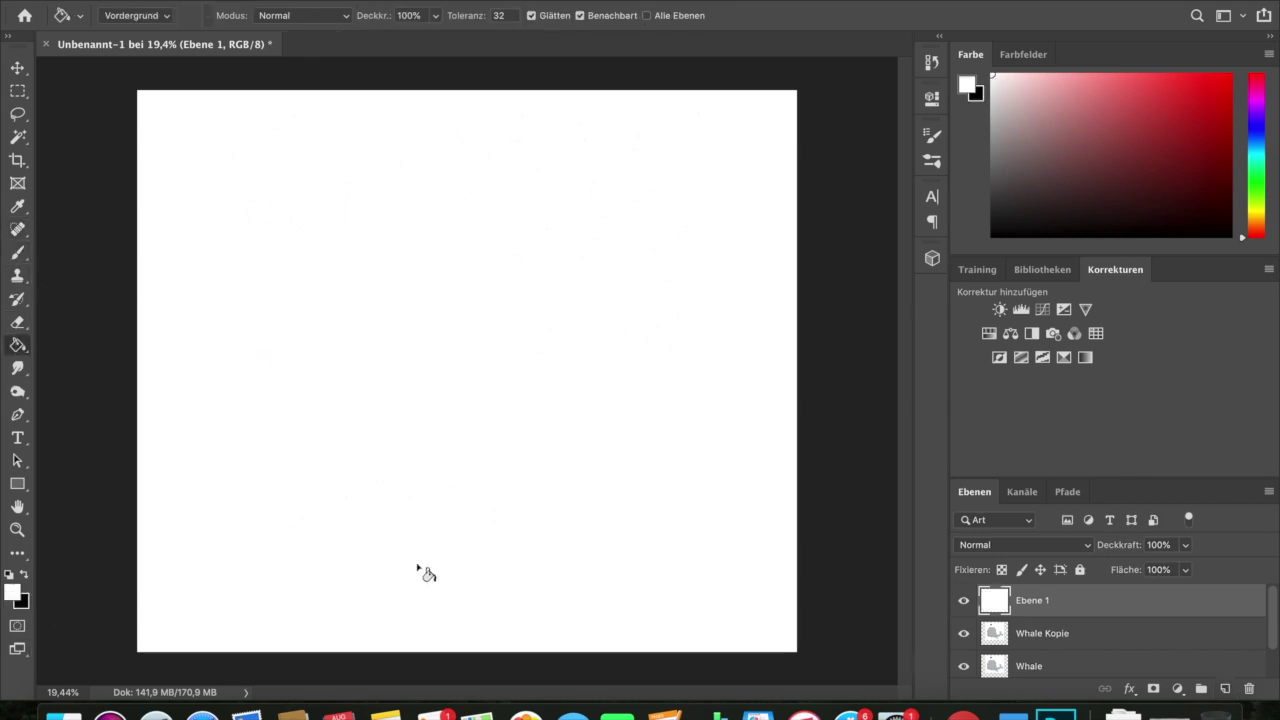
# Step: Set the white layer's opacity to 68% so the drawing shows through
pyautogui.click(1185, 545)
pyautogui.moveTo(1189, 566); pyautogui.dragTo(1162, 571)
pyautogui.scroll(5, 723, 471)
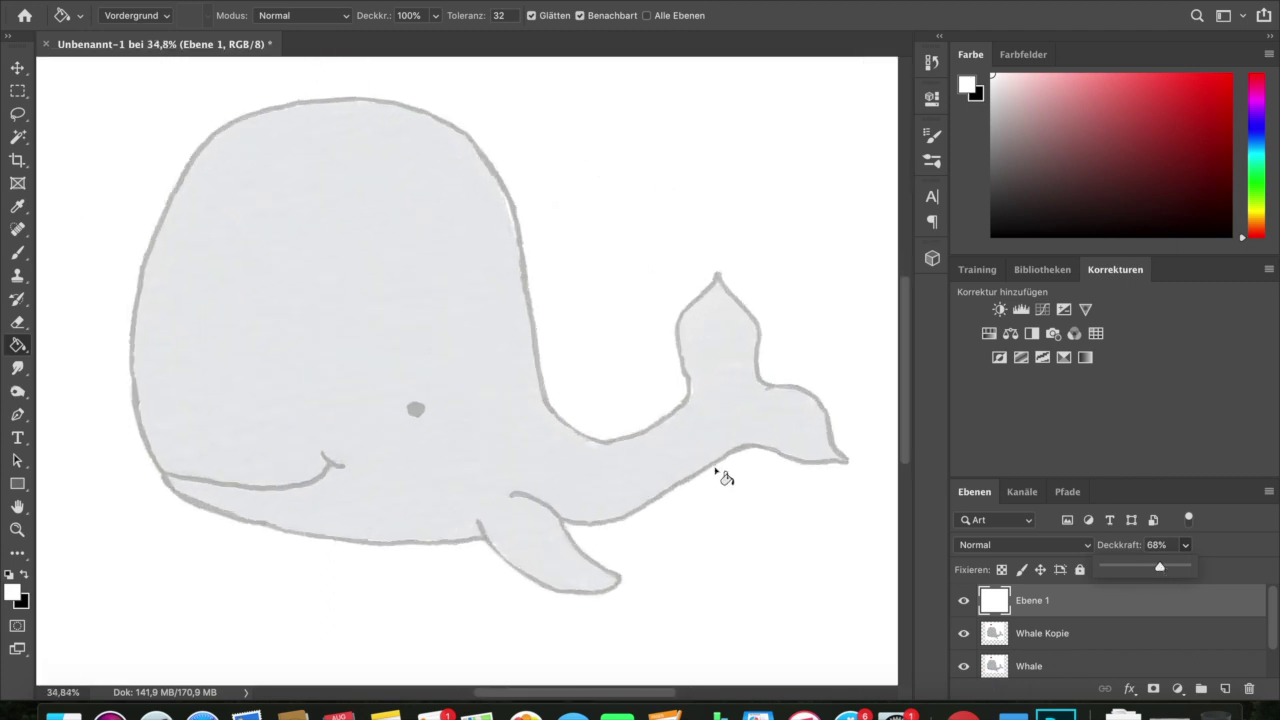
# Step: Erase a patch of the white layer at the top of the whale's head with a 156 px eraser
pyautogui.click(18, 322)
pyautogui.moveTo(568, 294)
pyautogui.mouseDown()
pyautogui.moveTo(535, 273)
pyautogui.moveTo(616, 292)
pyautogui.moveTo(605, 304)
pyautogui.moveTo(513, 296)
pyautogui.moveTo(528, 290)
pyautogui.moveTo(524, 276)
pyautogui.moveTo(482, 288)
pyautogui.mouseUp()
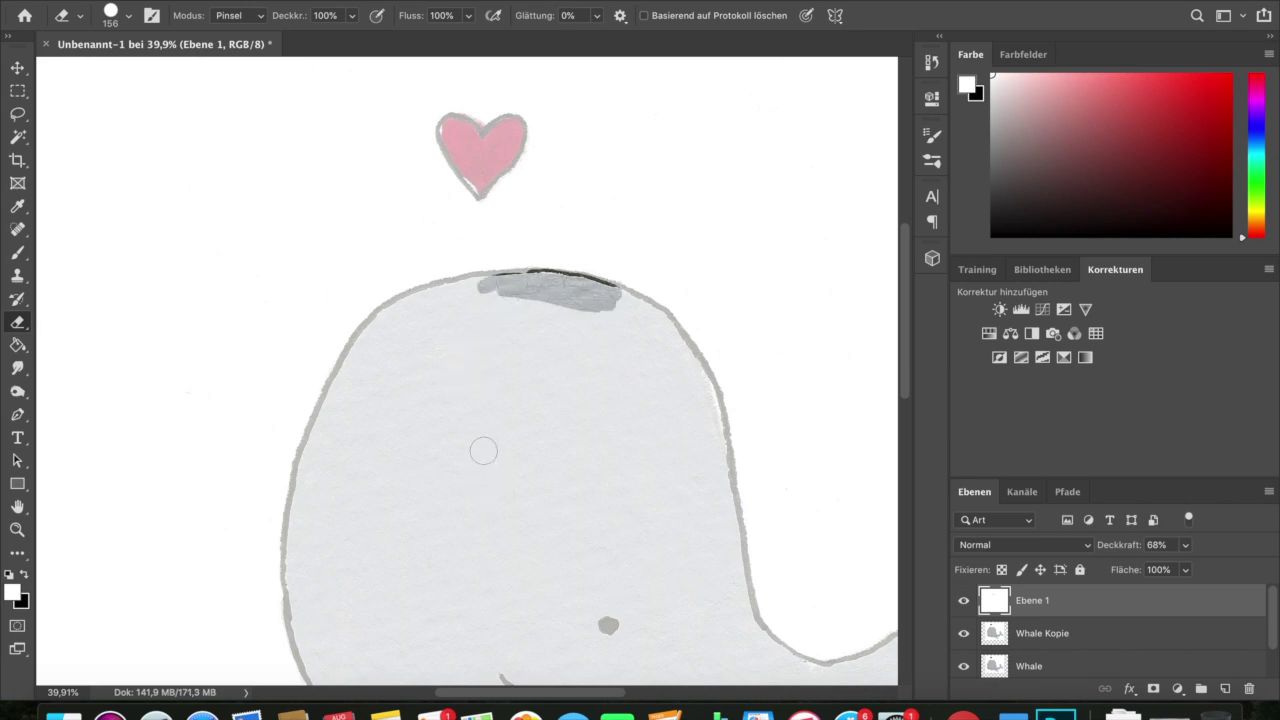
pyautogui.scroll(-4, 483, 451)
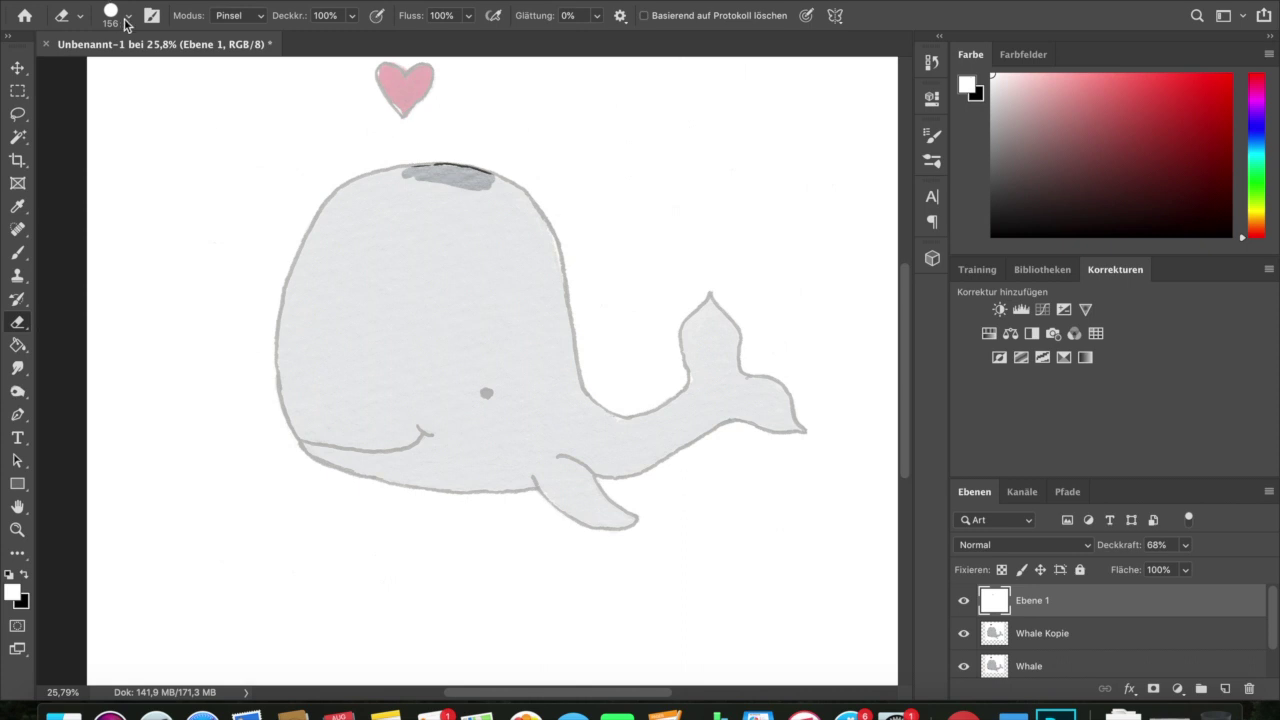
# Step: Erase the white layer over the inside of the whale's body and the heart, adjusting the eraser size
pyautogui.click(127, 18)
pyautogui.click(196, 69)
pyautogui.moveTo(426, 205)
pyautogui.mouseDown()
pyautogui.moveTo(455, 243)
pyautogui.moveTo(414, 217)
pyautogui.moveTo(407, 230)
pyautogui.moveTo(431, 319)
pyautogui.moveTo(398, 347)
pyautogui.moveTo(379, 334)
pyautogui.moveTo(376, 391)
pyautogui.moveTo(332, 321)
pyautogui.moveTo(323, 369)
pyautogui.moveTo(350, 348)
pyautogui.moveTo(440, 357)
pyautogui.moveTo(478, 271)
pyautogui.moveTo(498, 313)
pyautogui.moveTo(515, 228)
pyautogui.moveTo(494, 462)
pyautogui.moveTo(550, 450)
pyautogui.moveTo(595, 503)
pyautogui.moveTo(334, 437)
pyautogui.moveTo(369, 195)
pyautogui.moveTo(500, 202)
pyautogui.moveTo(544, 288)
pyautogui.moveTo(575, 470)
pyautogui.moveTo(607, 453)
pyautogui.moveTo(530, 460)
pyautogui.moveTo(666, 406)
pyautogui.moveTo(711, 318)
pyautogui.moveTo(780, 405)
pyautogui.moveTo(643, 447)
pyautogui.moveTo(516, 222)
pyautogui.mouseUp()
pyautogui.scroll(-3, 520, 226)
pyautogui.scroll(5, 400, 170)
pyautogui.click(128, 16)
pyautogui.moveTo(184, 71)
pyautogui.mouseDown()
pyautogui.moveTo(132, 71)
pyautogui.moveTo(171, 71)
pyautogui.mouseUp()
pyautogui.moveTo(460, 300)
pyautogui.mouseDown()
pyautogui.moveTo(471, 284)
pyautogui.moveTo(455, 315)
pyautogui.mouseUp()
pyautogui.scroll(-4, 464, 316)
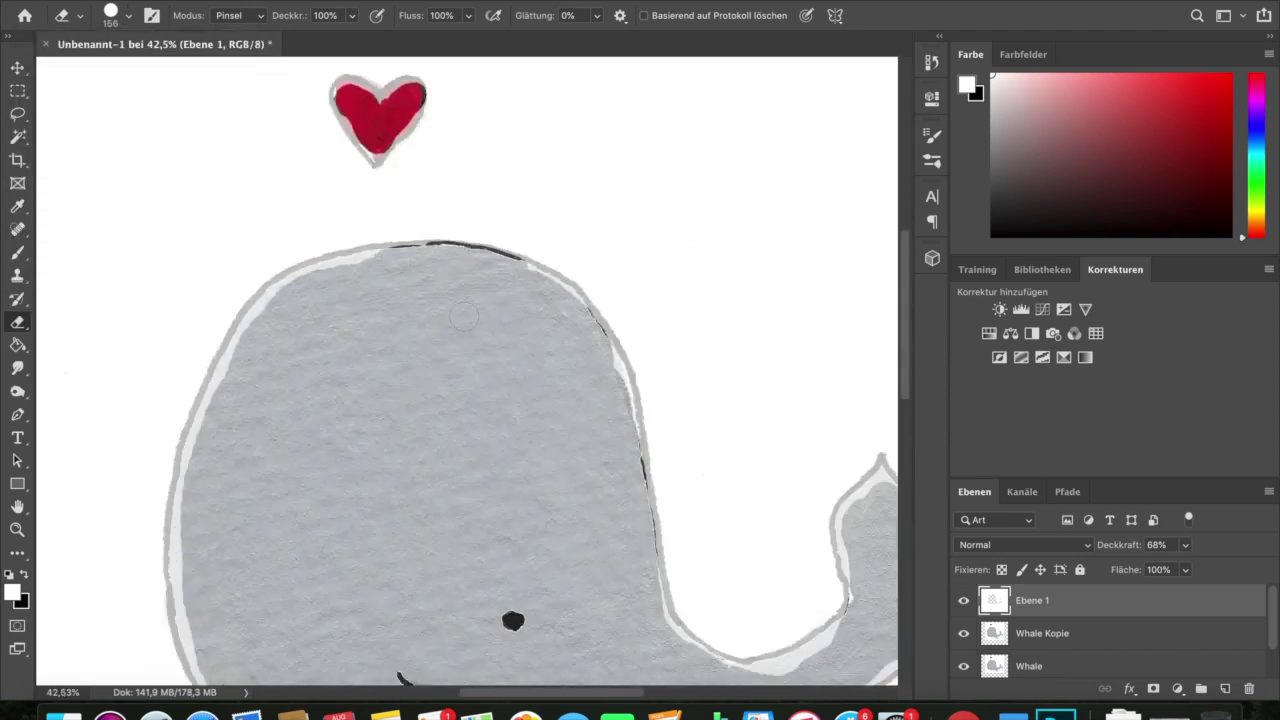
# Step: Erase the white layer over the heart and along the whale's head and belly outlines, enlarging the eraser to 348 px for the whale
pyautogui.scroll(8, 400, 160)
pyautogui.click(128, 16)
pyautogui.moveTo(146, 71); pyautogui.dragTo(128, 71)
pyautogui.moveTo(478, 280)
pyautogui.mouseDown()
pyautogui.moveTo(362, 208)
pyautogui.moveTo(330, 260)
pyautogui.moveTo(385, 410)
pyautogui.moveTo(465, 500)
pyautogui.moveTo(610, 345)
pyautogui.moveTo(478, 265)
pyautogui.moveTo(523, 414)
pyautogui.moveTo(465, 480)
pyautogui.mouseUp()
pyautogui.scroll(-6, 409, 209)
pyautogui.click(110, 15)
pyautogui.moveTo(150, 72); pyautogui.dragTo(188, 72)
pyautogui.moveTo(505, 235)
pyautogui.mouseDown()
pyautogui.moveTo(611, 370)
pyautogui.moveTo(661, 641)
pyautogui.mouseUp()
pyautogui.moveTo(345, 206); pyautogui.dragTo(188, 264)
pyautogui.scroll(-3, 188, 264)
pyautogui.hscroll(-3, 188, 264)
pyautogui.moveTo(355, 105)
pyautogui.mouseDown()
pyautogui.moveTo(312, 163)
pyautogui.moveTo(568, 637)
pyautogui.mouseUp()
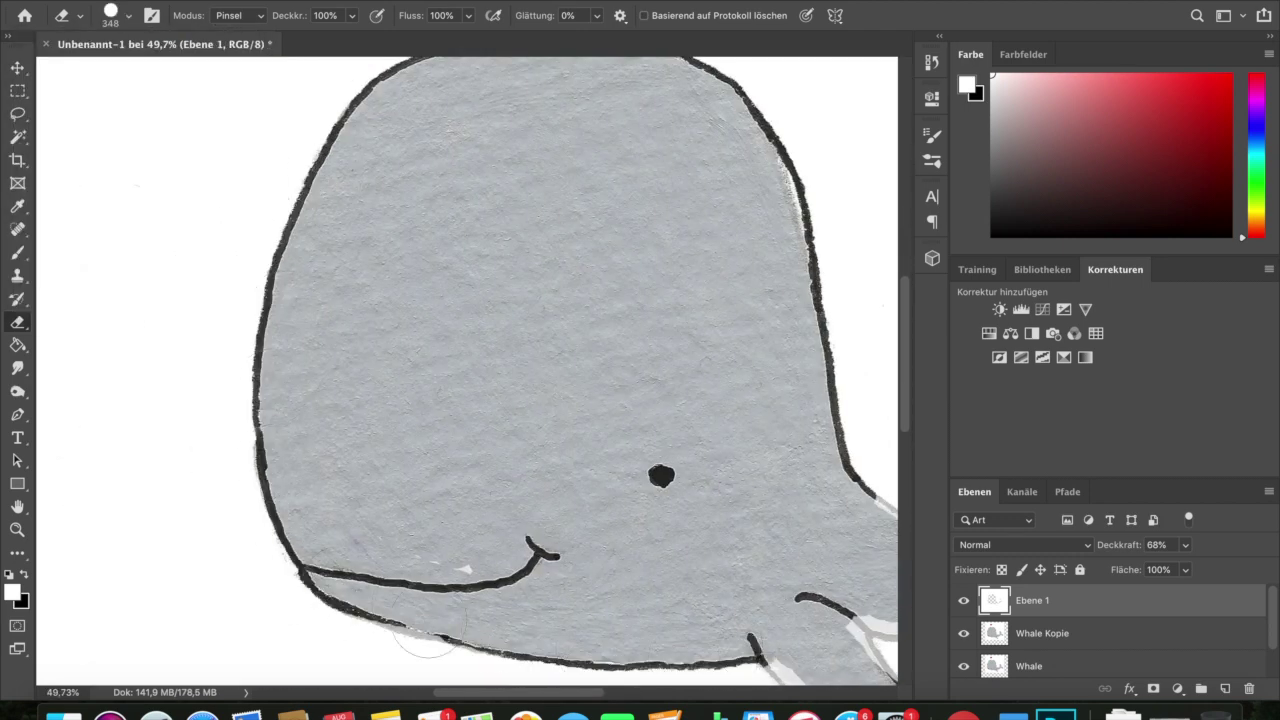
# Step: Erase the remaining white layer over the belly, fin and tail outlines with the 348 px eraser
pyautogui.scroll(-4, 568, 638)
pyautogui.hscroll(5, 69, 346)
pyautogui.moveTo(402, 410)
pyautogui.mouseDown()
pyautogui.moveTo(524, 413)
pyautogui.moveTo(730, 316)
pyautogui.mouseUp()
pyautogui.hscroll(3, 730, 316)
pyautogui.scroll(3, 730, 316)
pyautogui.moveTo(362, 380)
pyautogui.mouseDown()
pyautogui.moveTo(549, 352)
pyautogui.moveTo(556, 450)
pyautogui.mouseUp()
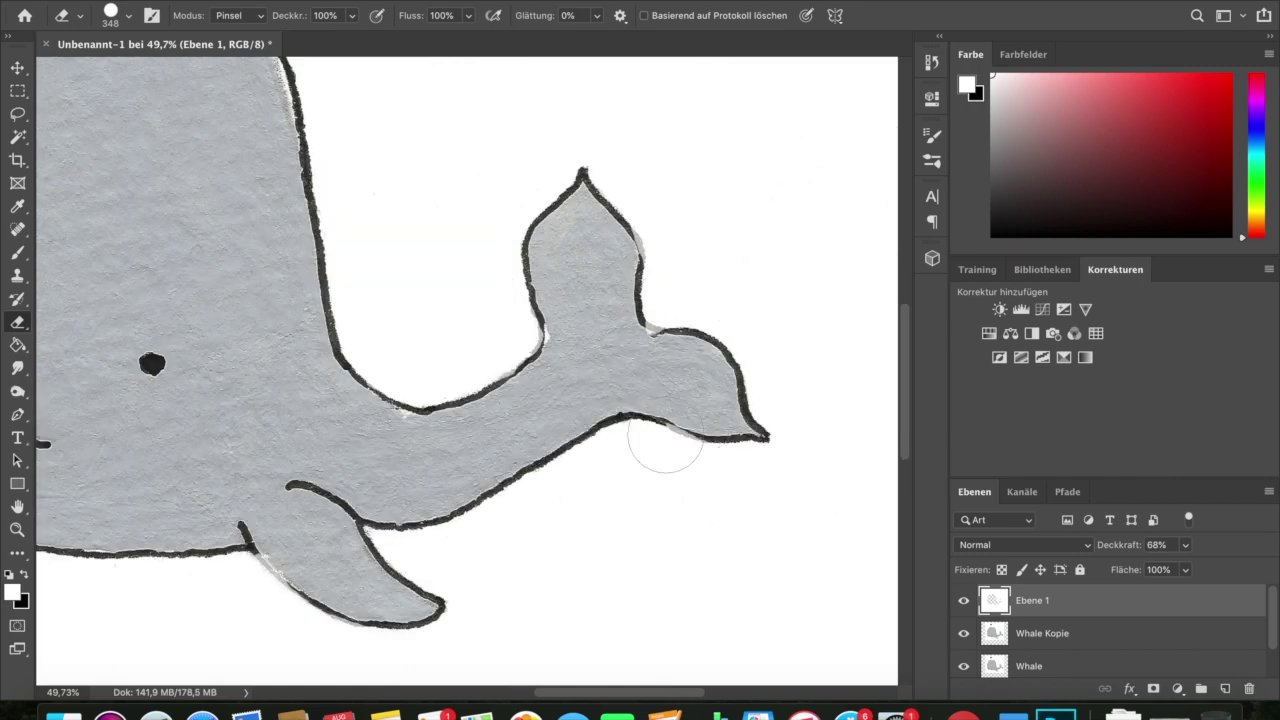
pyautogui.scroll(5, 429, 437)
pyautogui.scroll(-3, 455, 483)
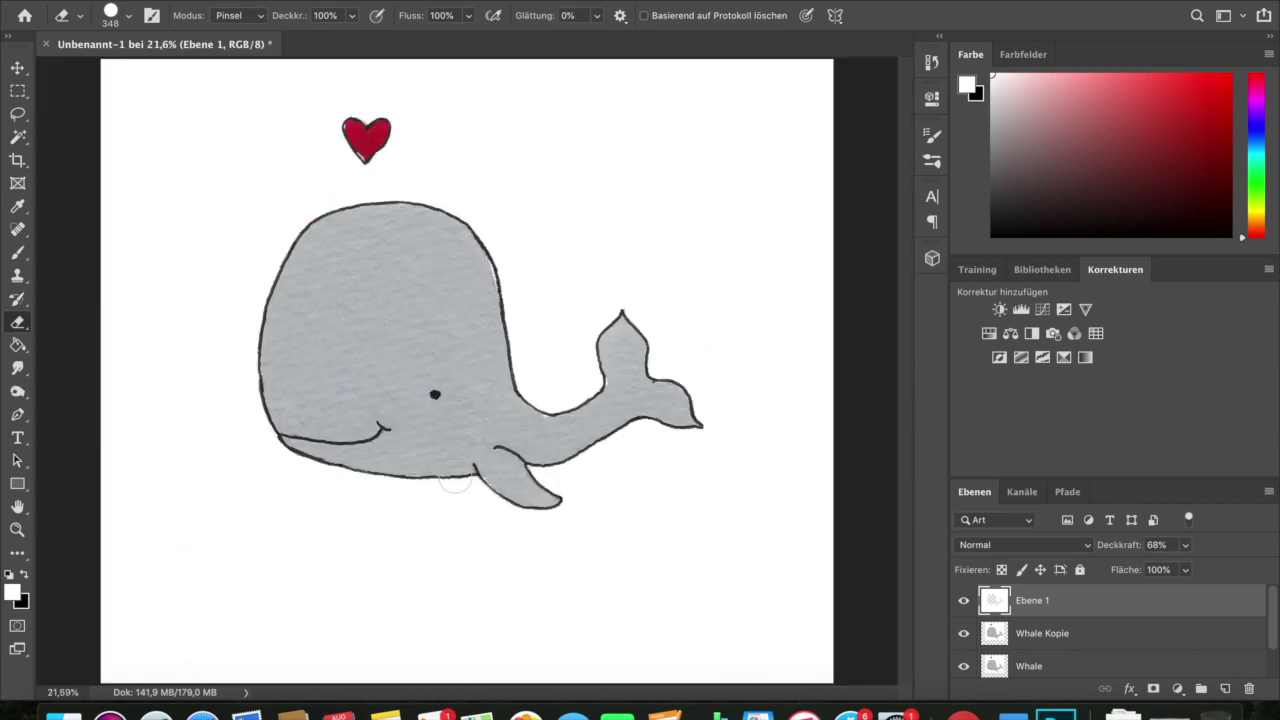
pyautogui.scroll(5, 455, 478)
pyautogui.scroll(-4, 467, 370)
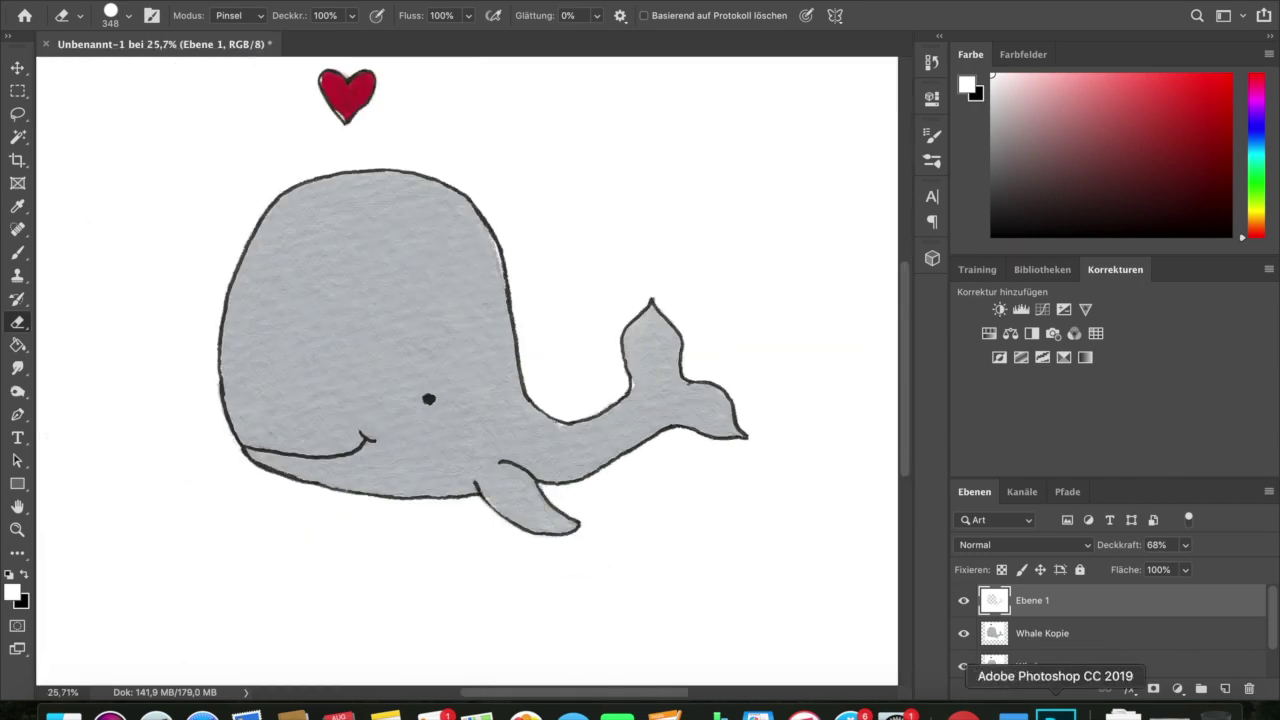
# Step: Merge the white Ebene 1 layer and the Whale Kopie layer into one layer
pyautogui.click(1096, 642)
pyautogui.keyDown('shift'); pyautogui.click(1100, 609); pyautogui.keyUp('shift')
pyautogui.rightClick(1104, 614)
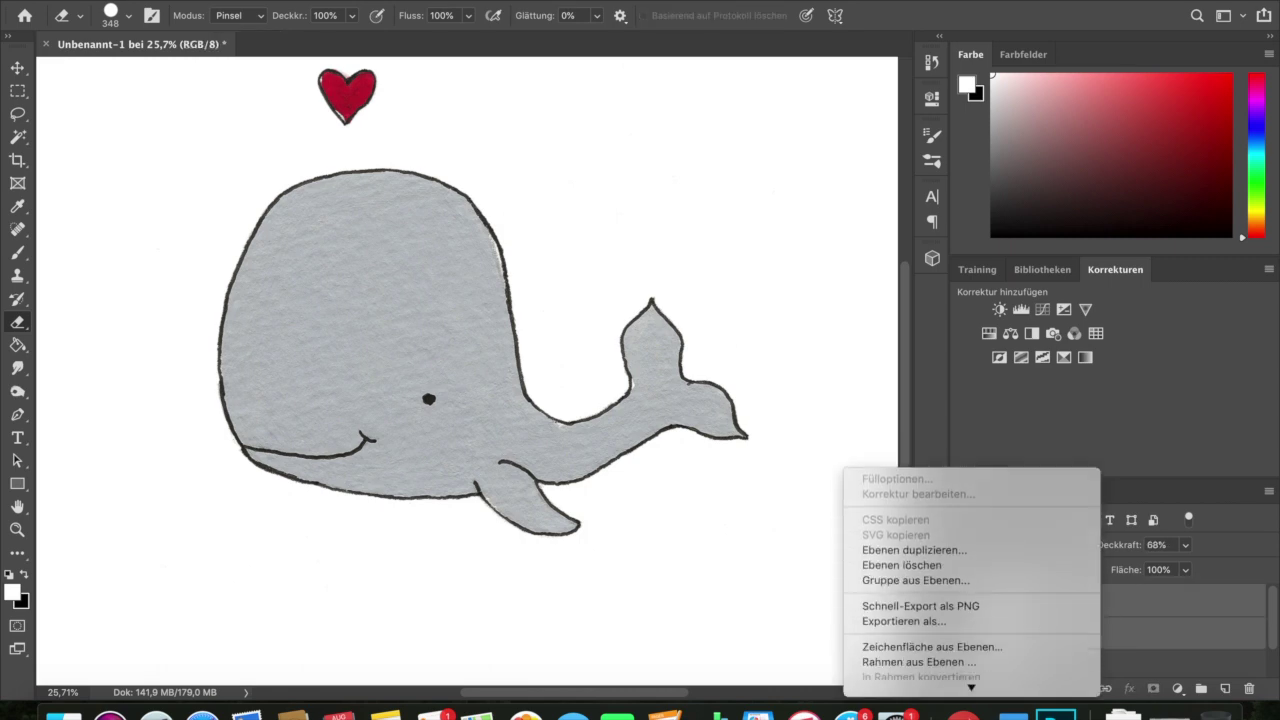
pyautogui.scroll(-5, 970, 590)
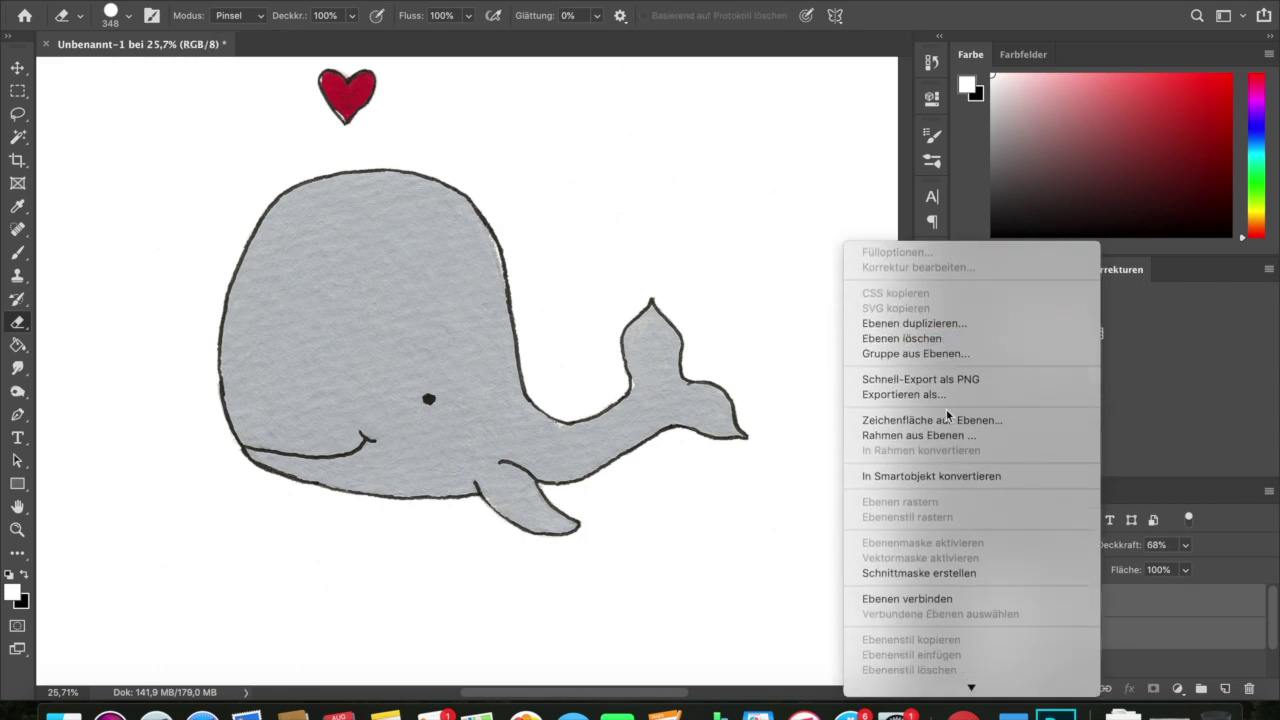
pyautogui.scroll(-5, 948, 655)
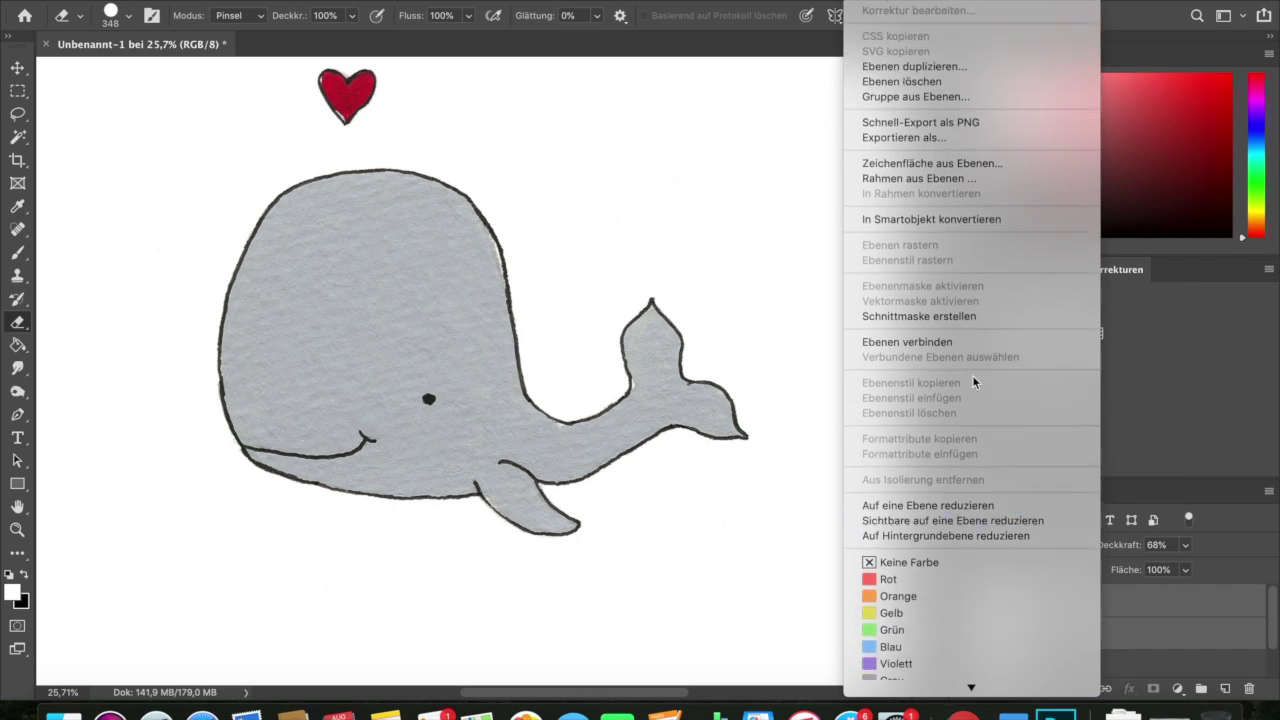
pyautogui.click(940, 507)
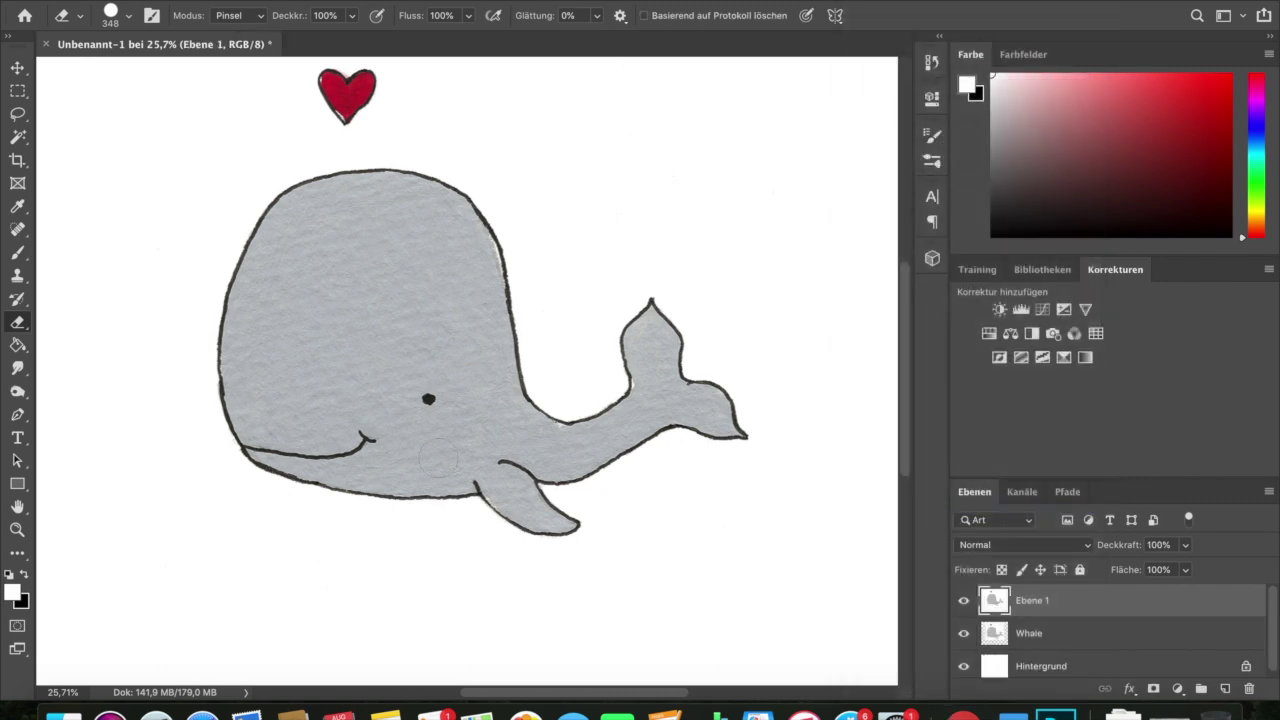
# Step: Fill the white spots along the whale's outline where the back curves into the tail, using the Spot Healing Brush at a smaller size
pyautogui.scroll(-1, 439, 458)
pyautogui.scroll(6, 457, 486)
pyautogui.scroll(3, 513, 345)
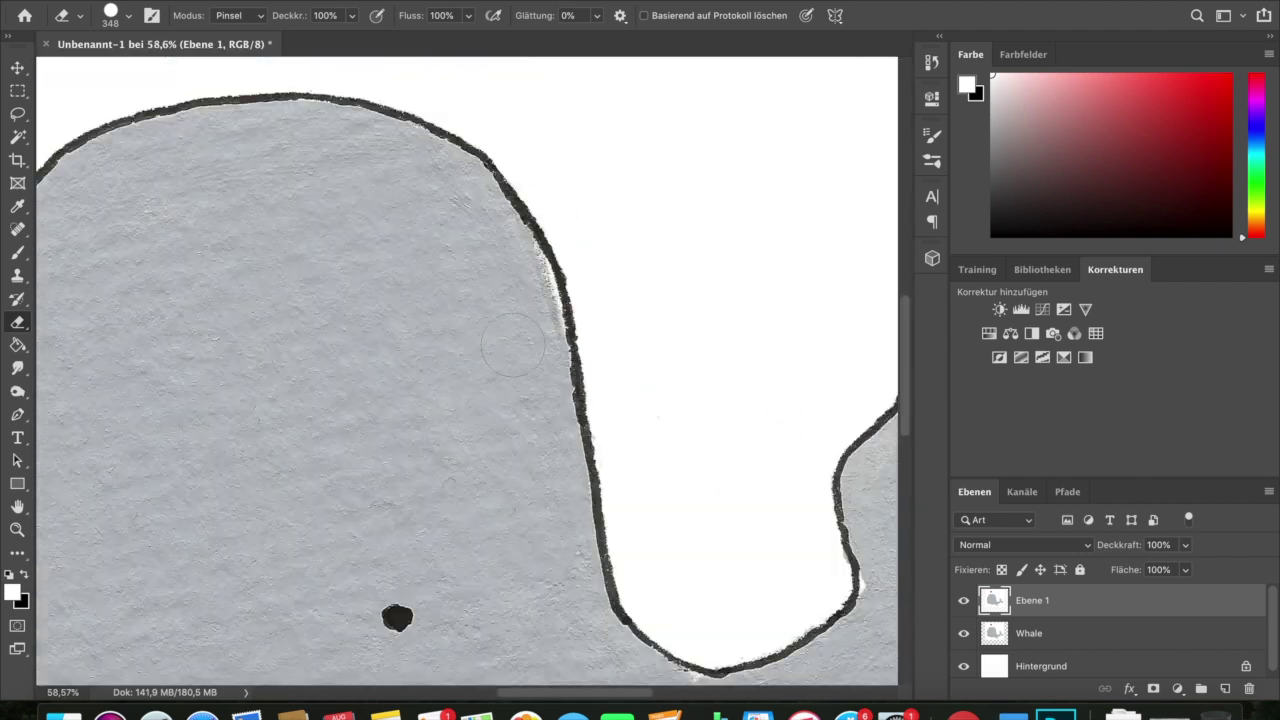
pyautogui.scroll(3, 512, 344)
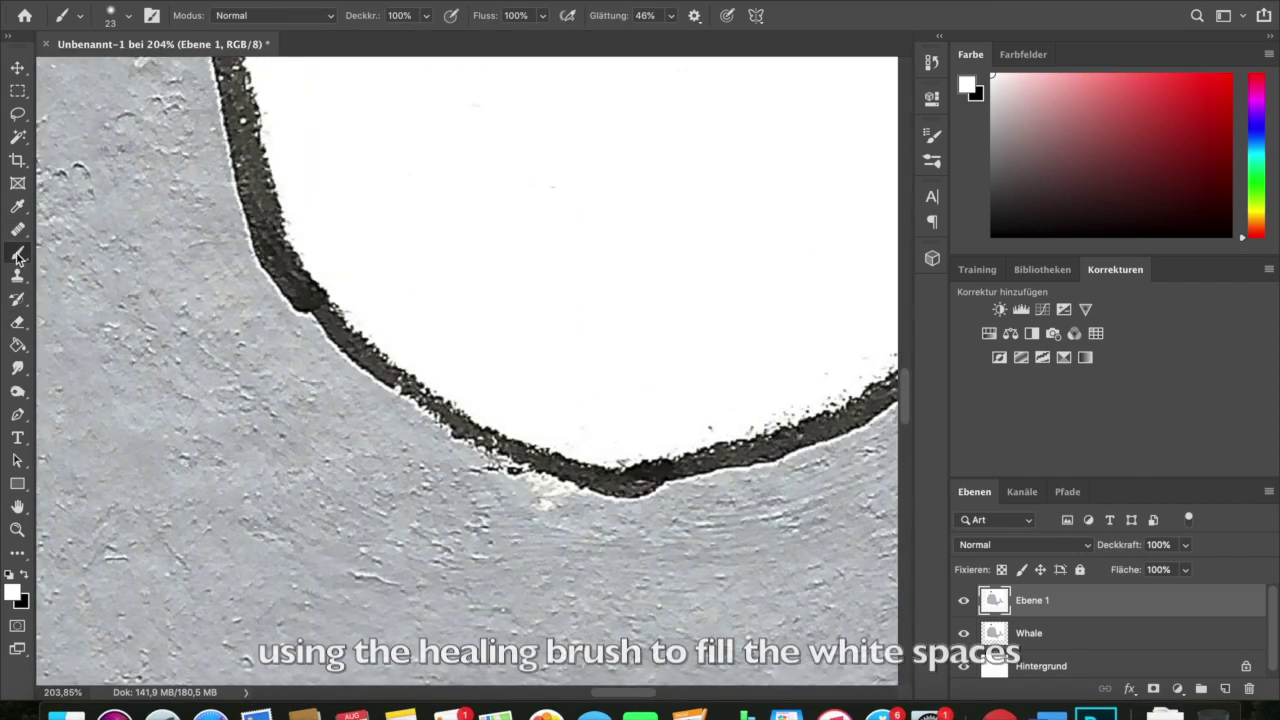
pyautogui.rightClick(17, 229)
pyautogui.click(90, 224)
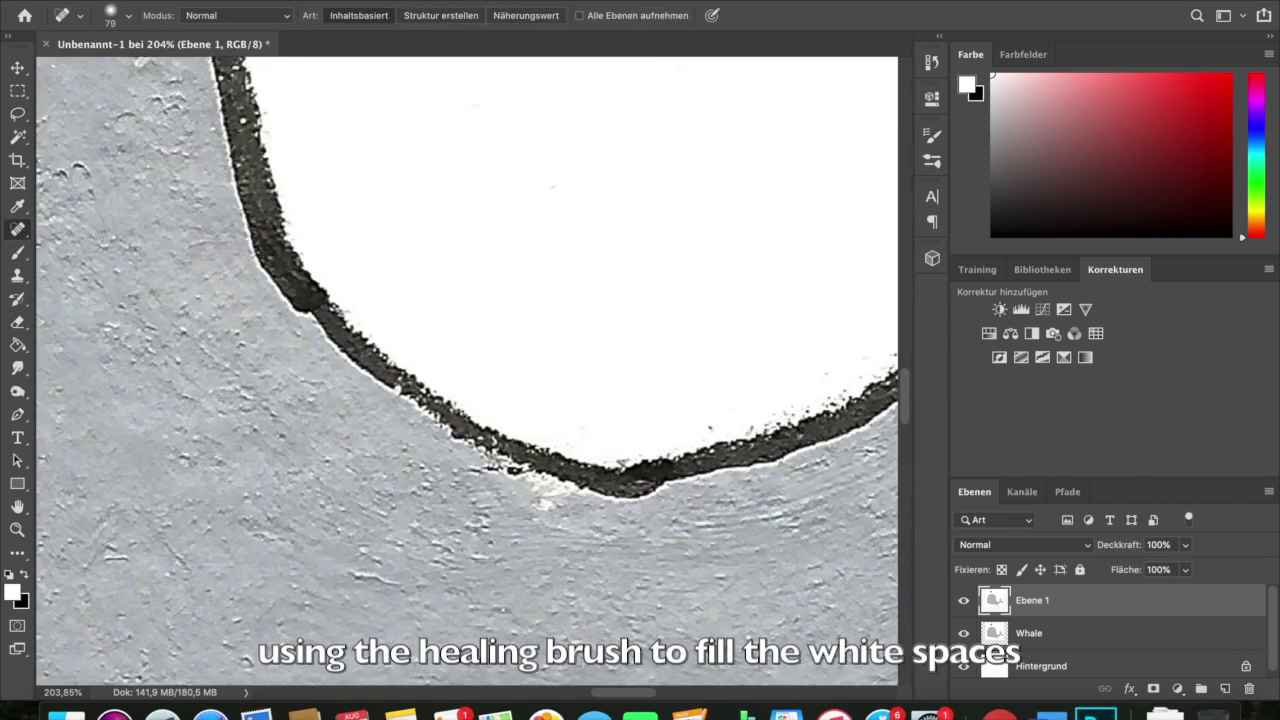
pyautogui.click(118, 13)
pyautogui.moveTo(64, 63); pyautogui.dragTo(50, 63)
pyautogui.moveTo(522, 500); pyautogui.dragTo(563, 499)
pyautogui.moveTo(490, 461); pyautogui.dragTo(532, 480)
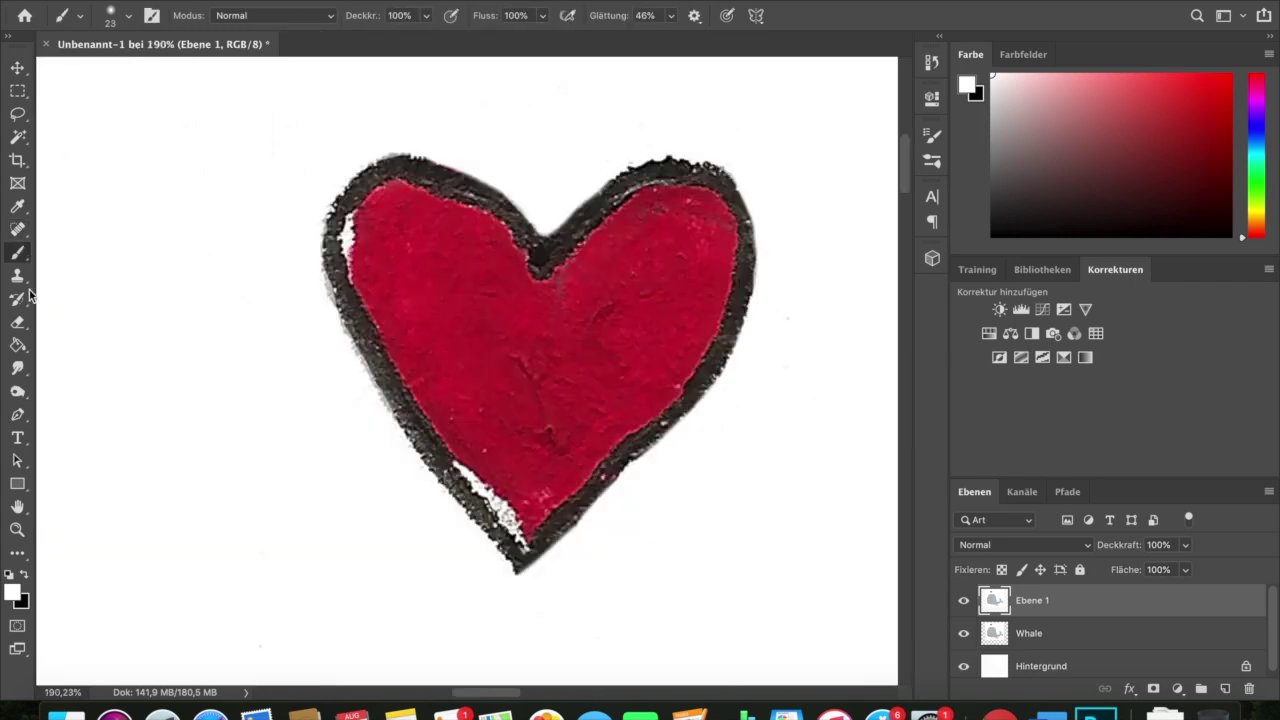
# Step: Fill the white gaps inside the heart's outline near its lower tip and upper-left edge with the 13 px Spot Healing Brush
pyautogui.press('j')
pyautogui.moveTo(468, 468)
pyautogui.mouseDown()
pyautogui.moveTo(518, 528)
pyautogui.moveTo(497, 508)
pyautogui.mouseUp()
pyautogui.click(548, 493)
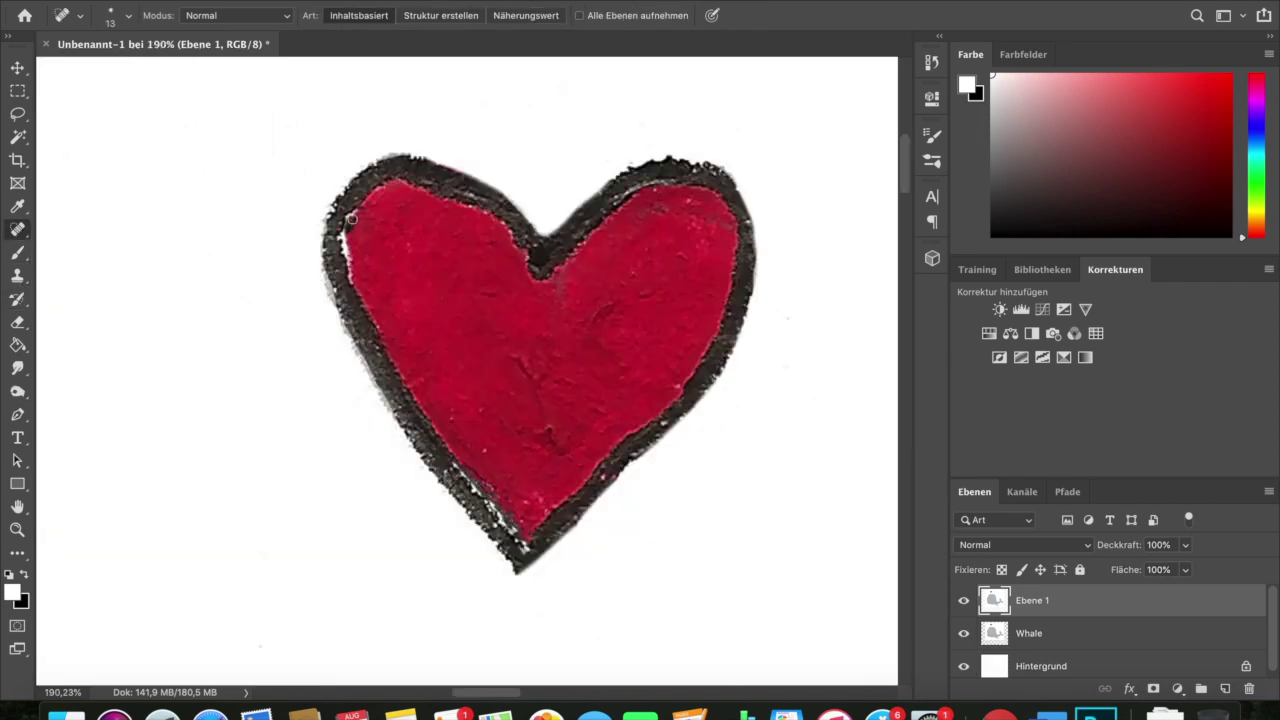
pyautogui.moveTo(342, 282); pyautogui.dragTo(385, 188)
pyautogui.moveTo(455, 462); pyautogui.dragTo(481, 519)
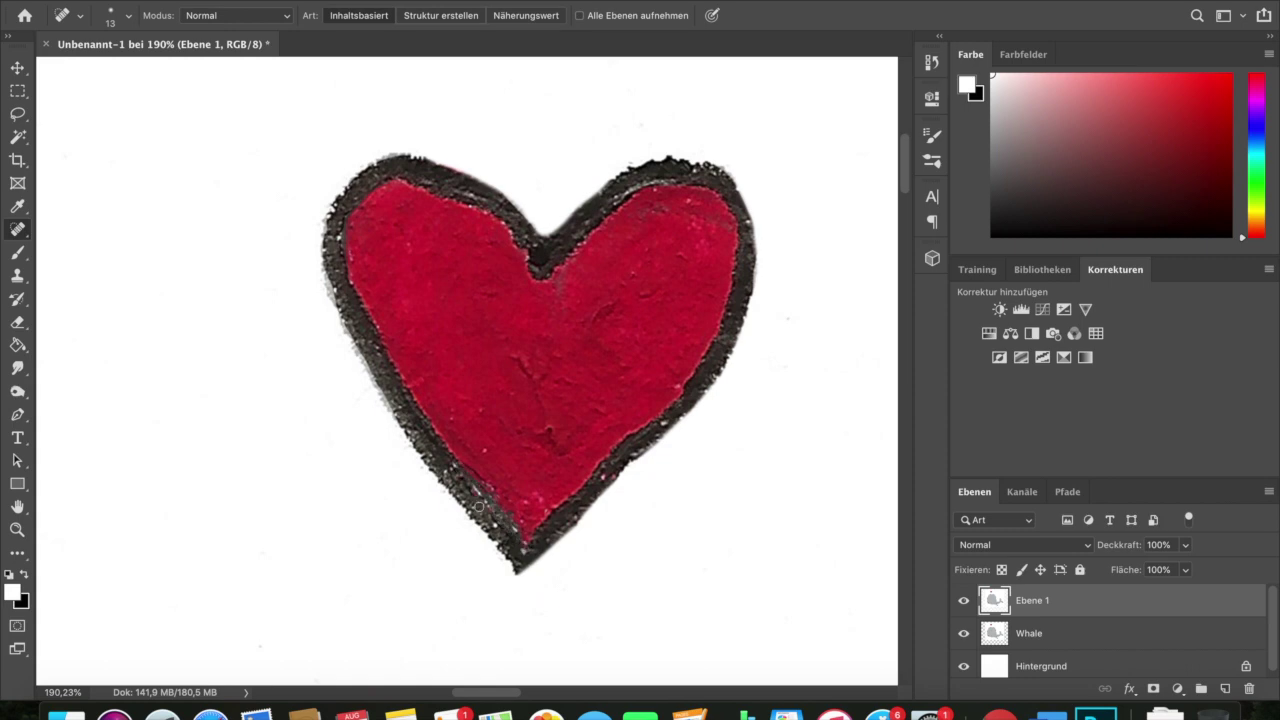
# Step: Add the black text "I Whale Always Love You." in Amatic SC Bold and position it below the whale
pyautogui.scroll(-10, 467, 382)
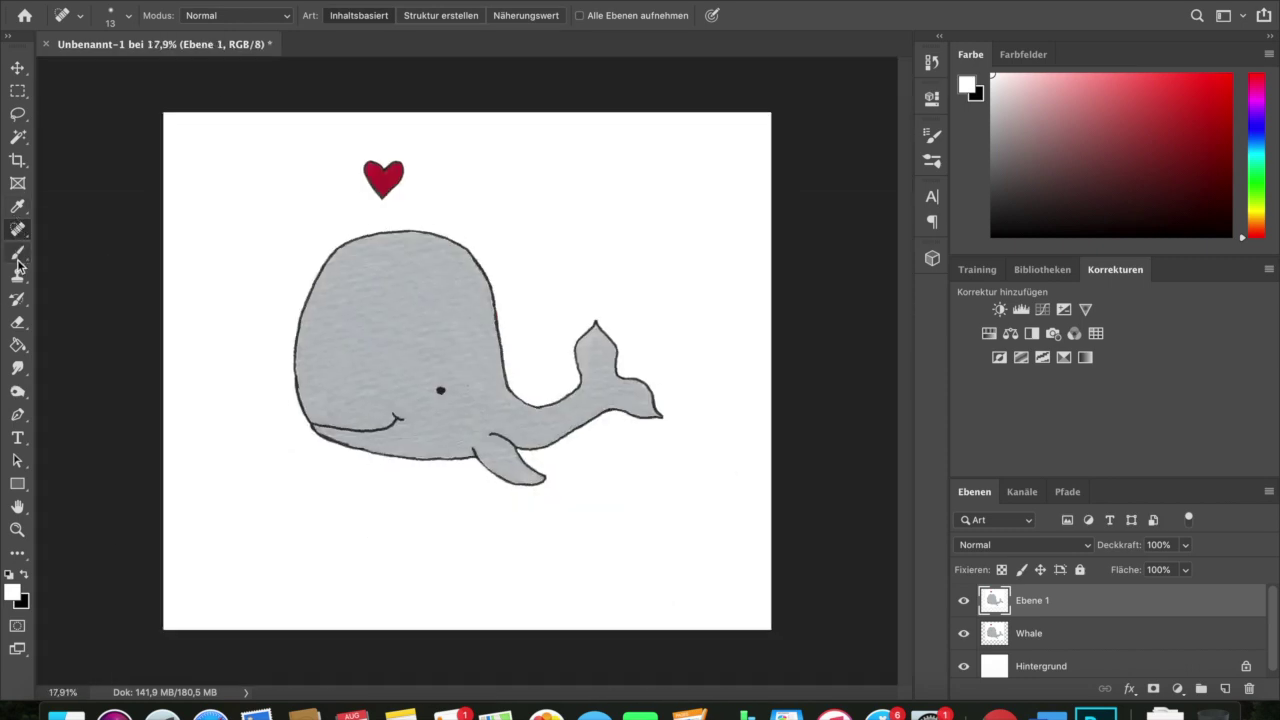
pyautogui.click(17, 437)
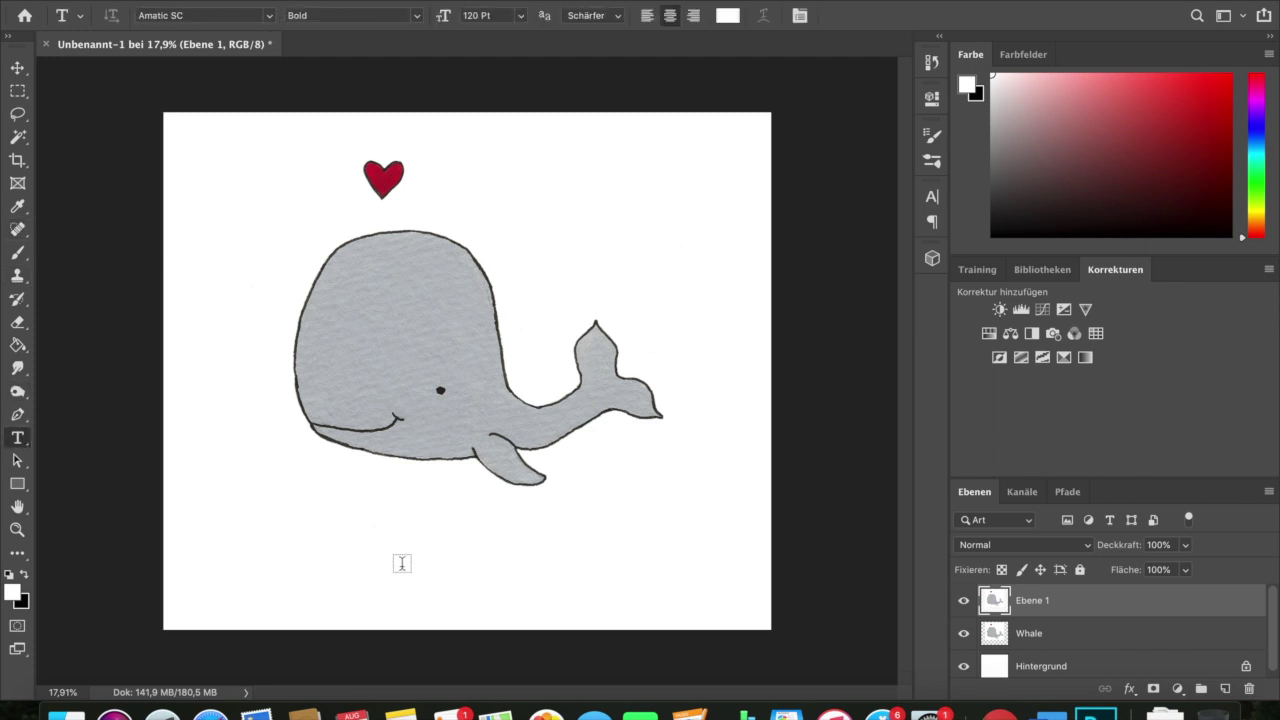
pyautogui.click(291, 544)
pyautogui.write('I')
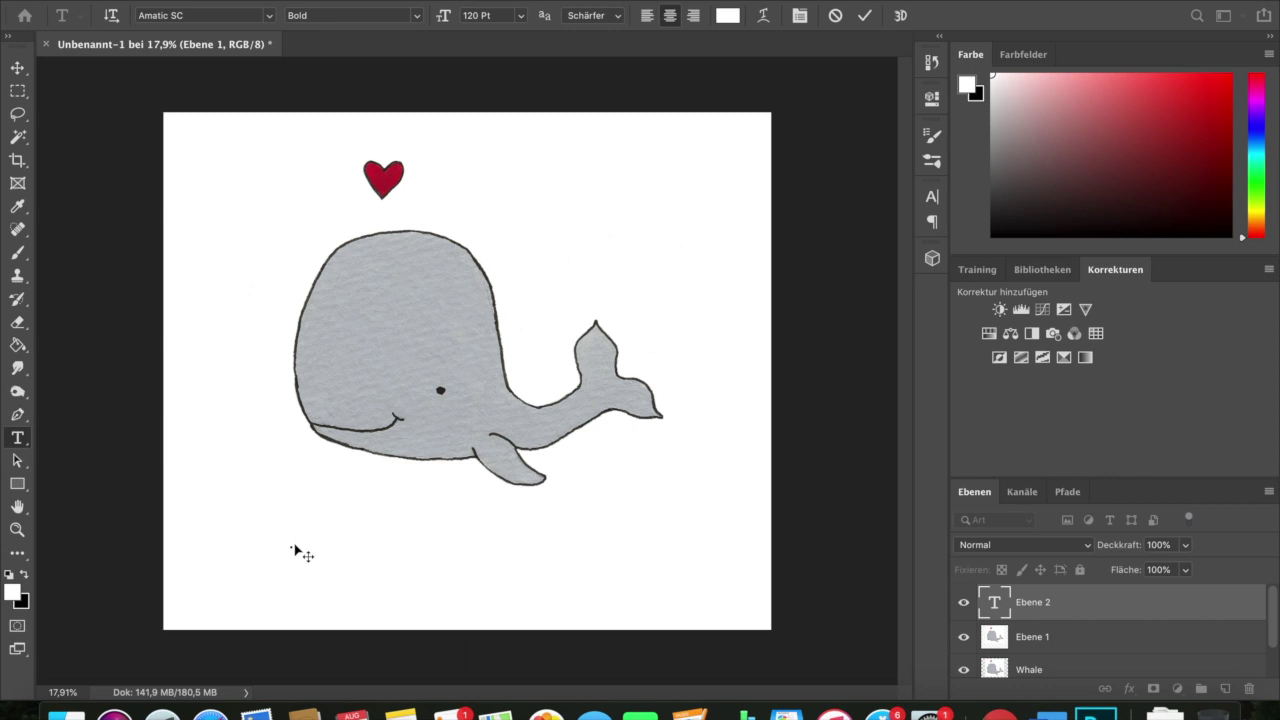
pyautogui.click(733, 16)
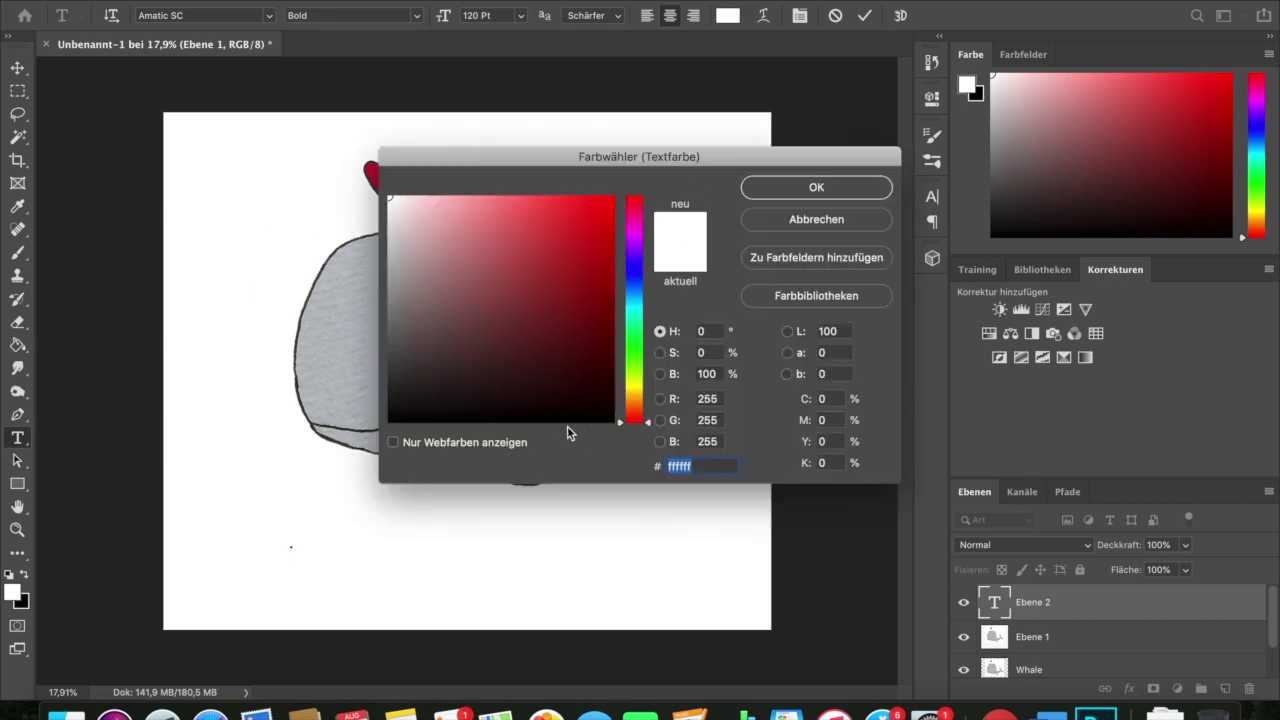
pyautogui.click(392, 420)
pyautogui.click(877, 190)
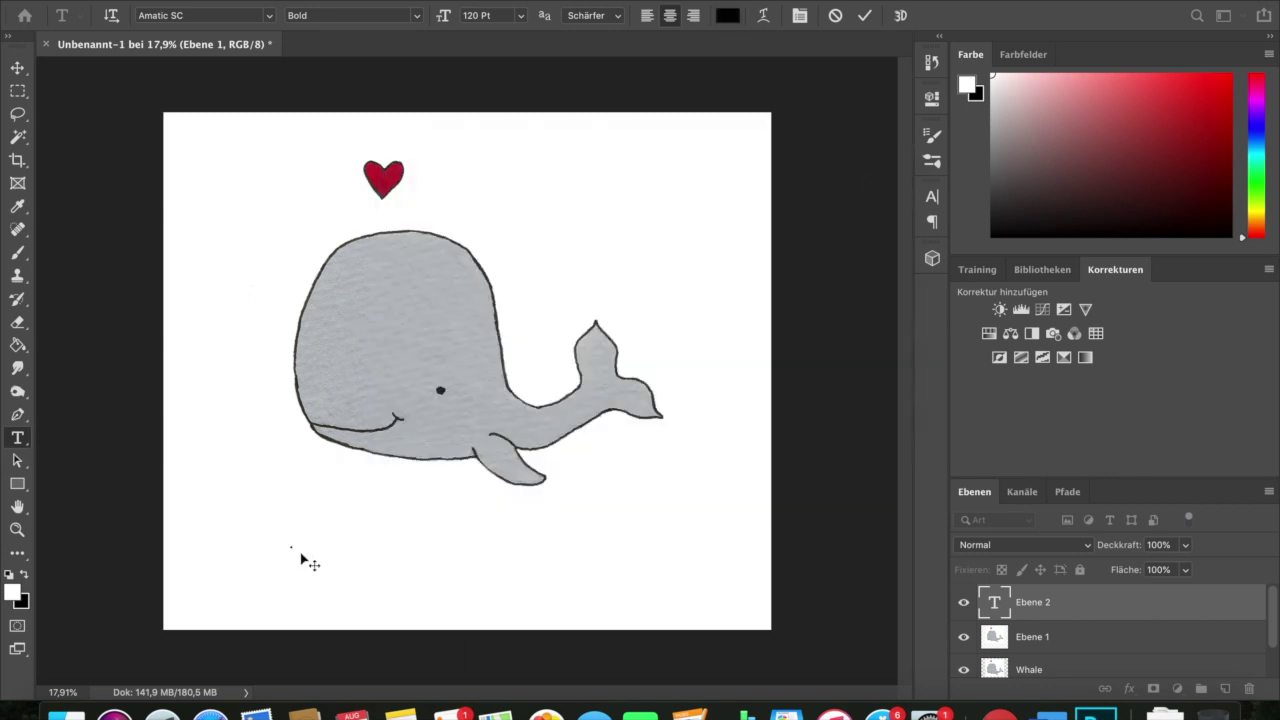
pyautogui.write('I Whal')
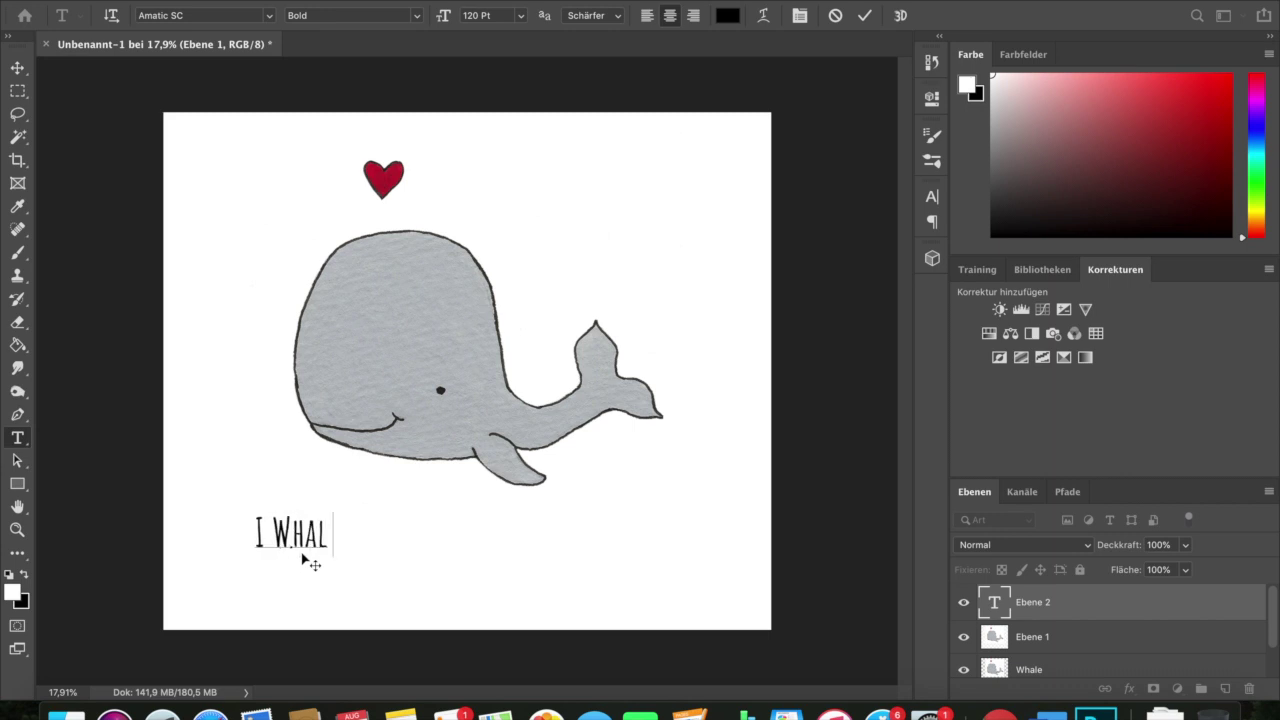
pyautogui.write('e Always')
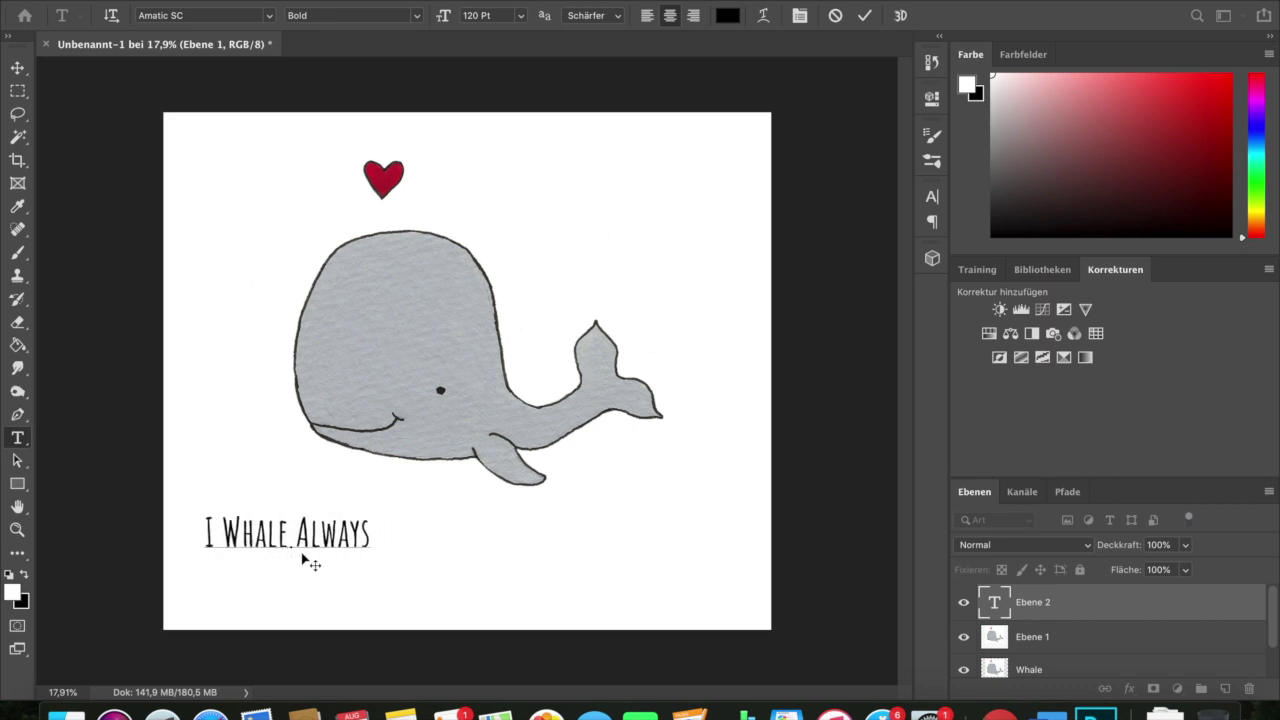
pyautogui.write(' Love You.')
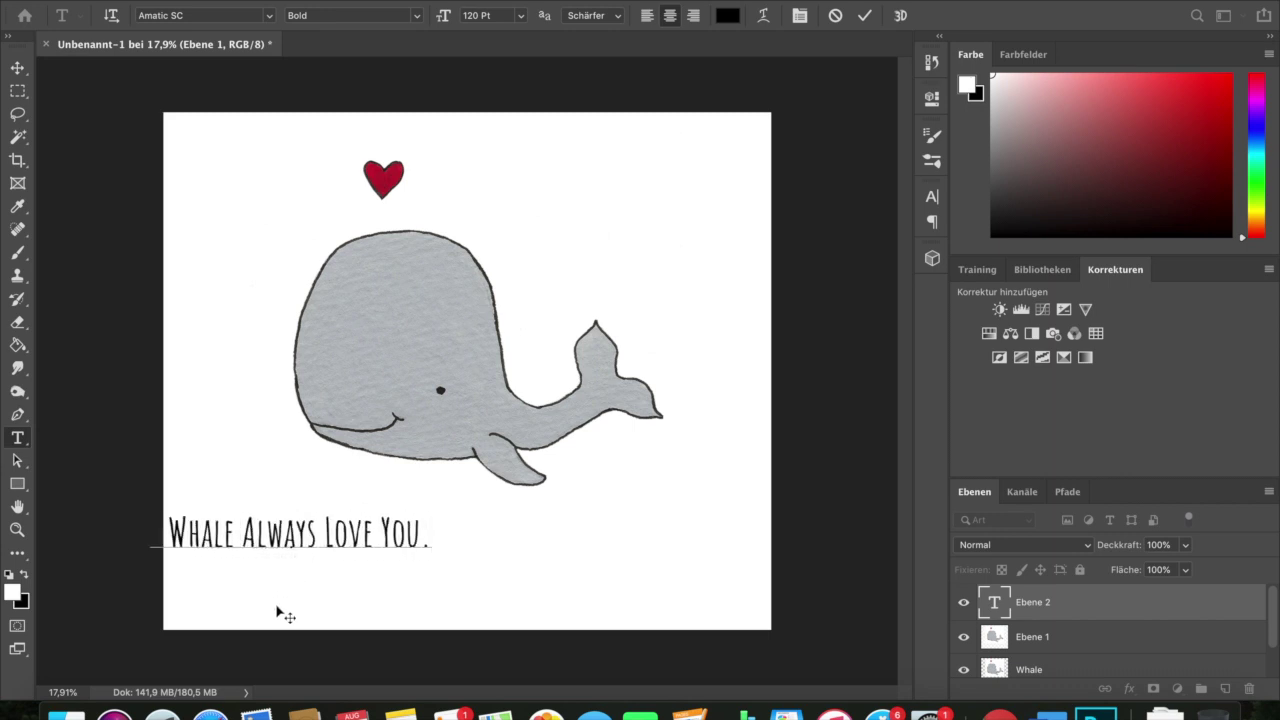
pyautogui.moveTo(312, 611); pyautogui.dragTo(471, 617)
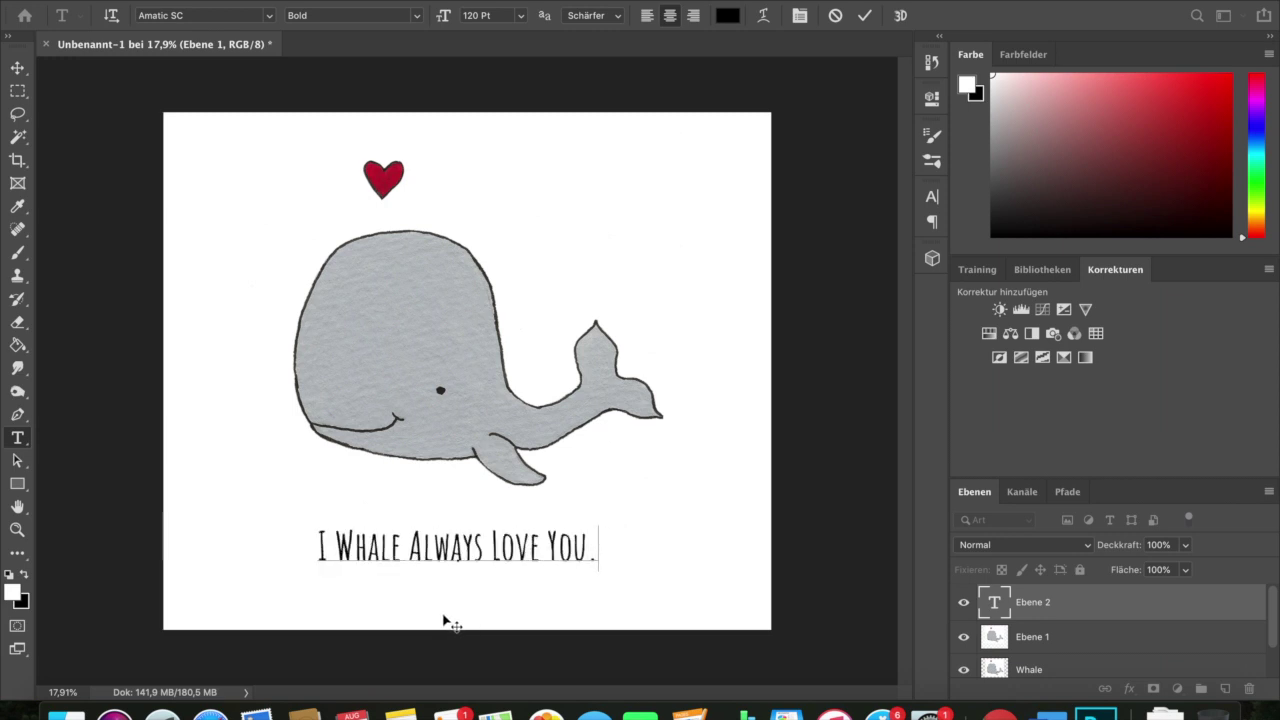
# Step: Set the caption's font size to 200 pt and reposition it beneath the whale
pyautogui.tripleClick(447, 567)
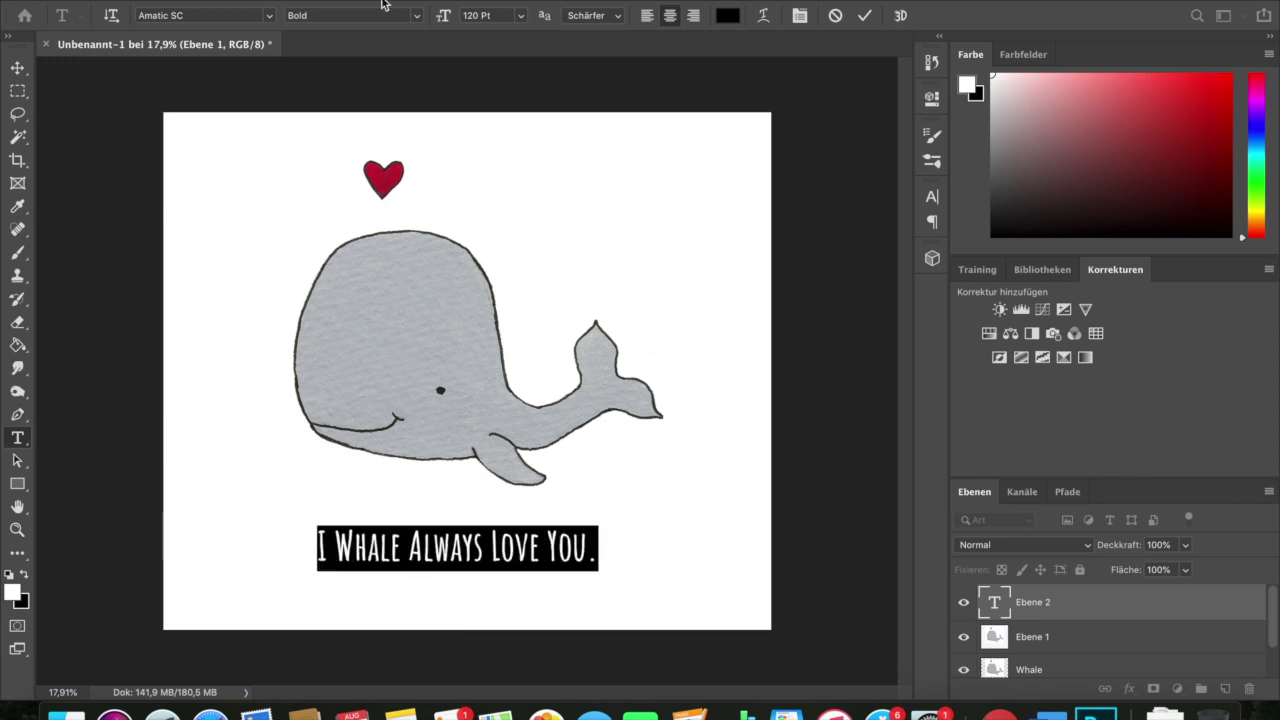
pyautogui.click(495, 18)
pyautogui.write('200')
pyautogui.press('Return')
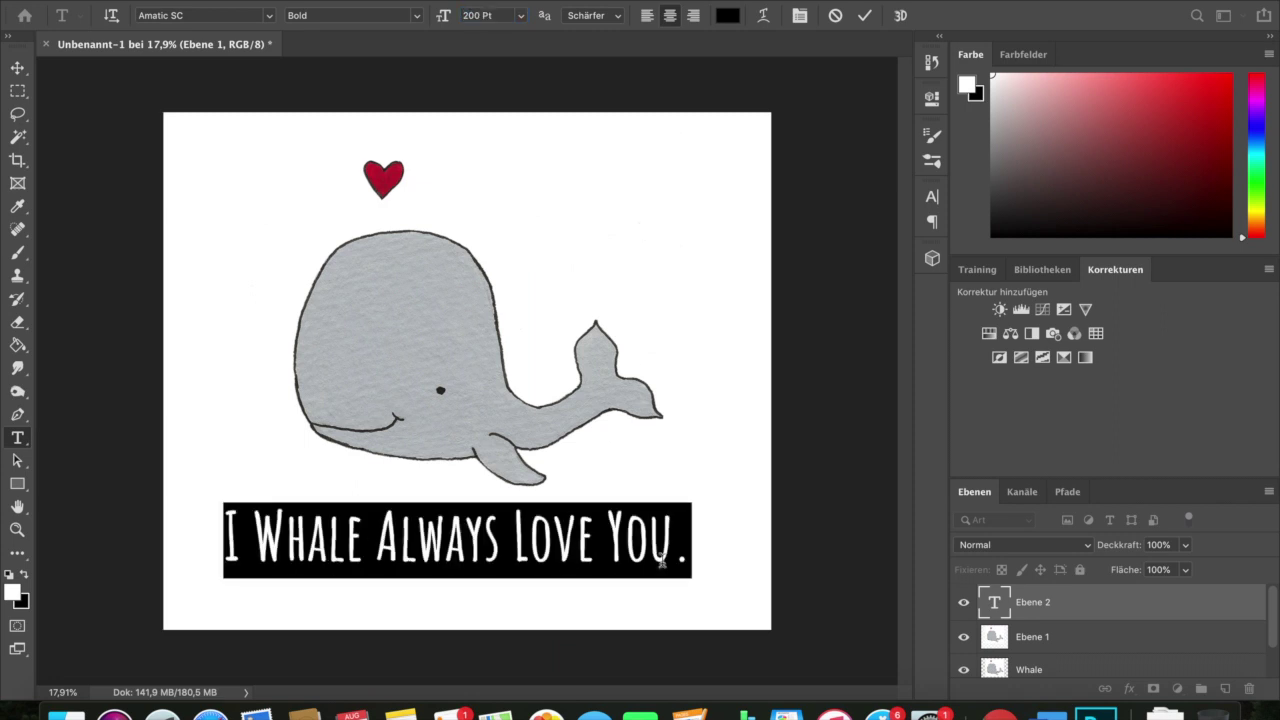
pyautogui.moveTo(470, 609); pyautogui.dragTo(486, 626)
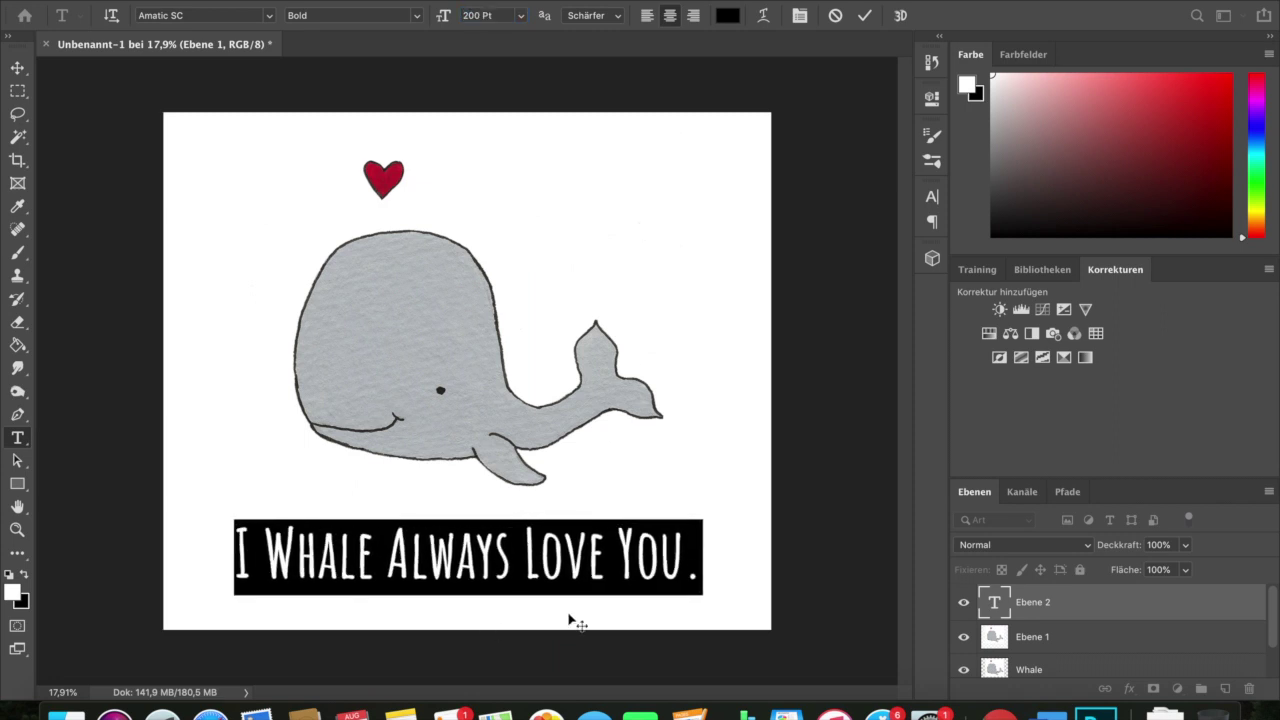
pyautogui.click(838, 599)
pyautogui.click(493, 577)
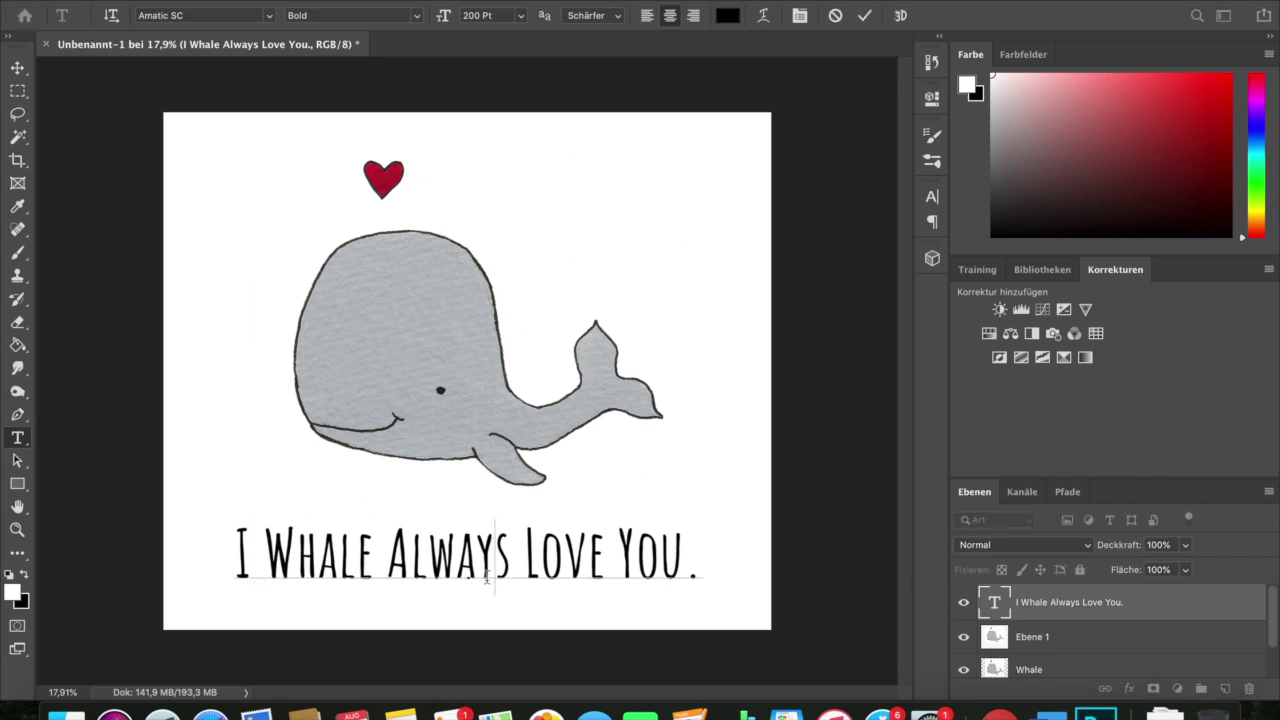
pyautogui.moveTo(445, 616); pyautogui.dragTo(457, 617)
pyautogui.click(810, 572)
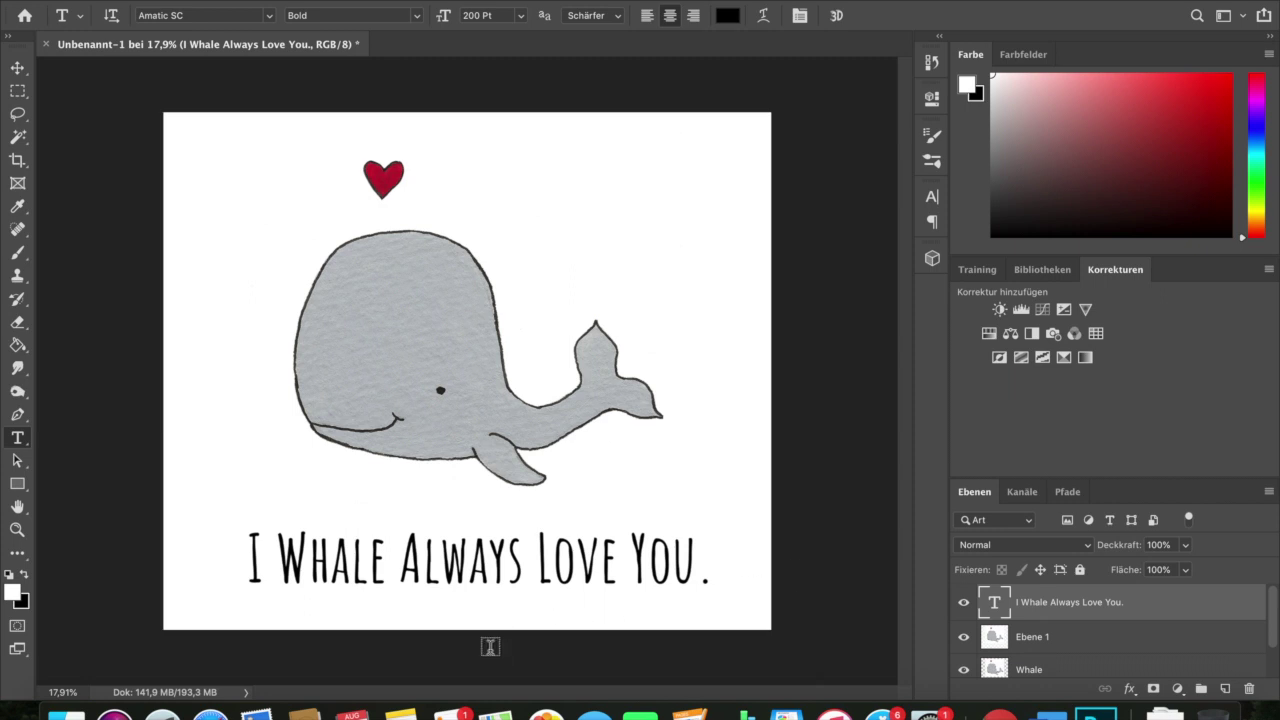
pyautogui.scroll(-6, 498, 667)
pyautogui.scroll(4, 498, 667)
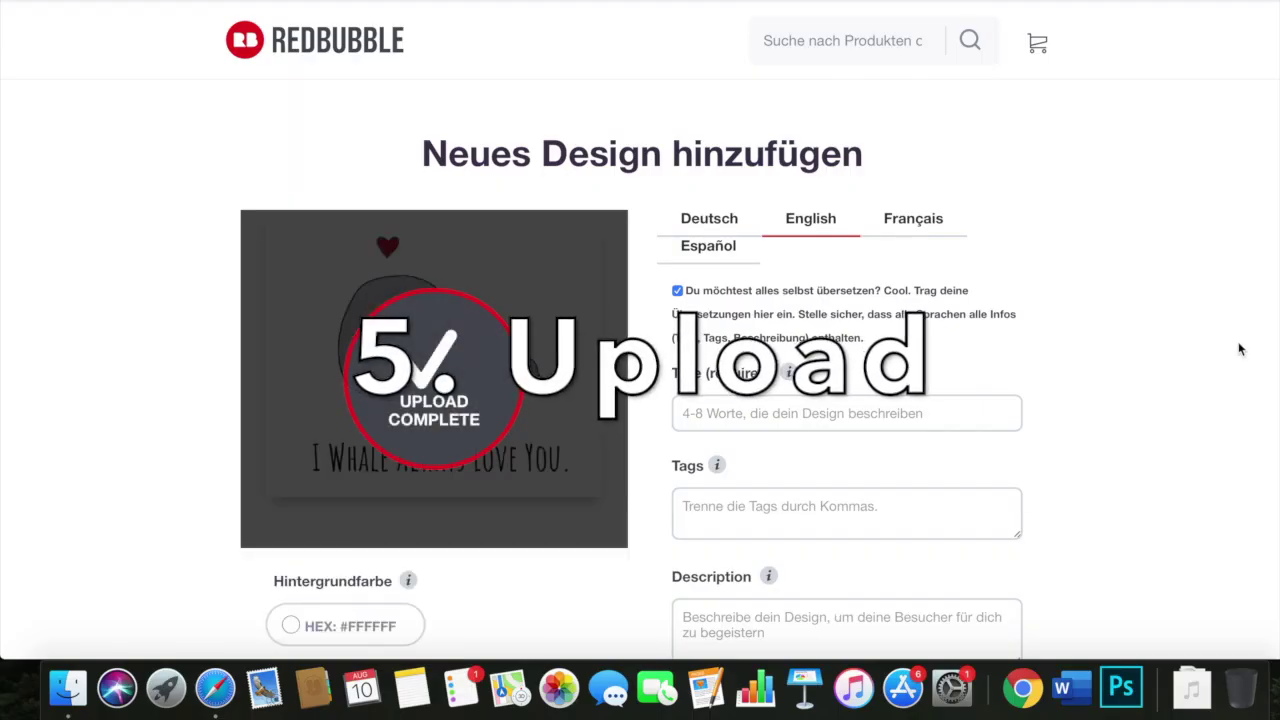
# Step: In Redbubble's new design form, enter the English title "I Whale Always Love You" and the tags "Whale, love,"
pyautogui.click(1005, 411)
pyautogui.write('I Whale Always Love You')
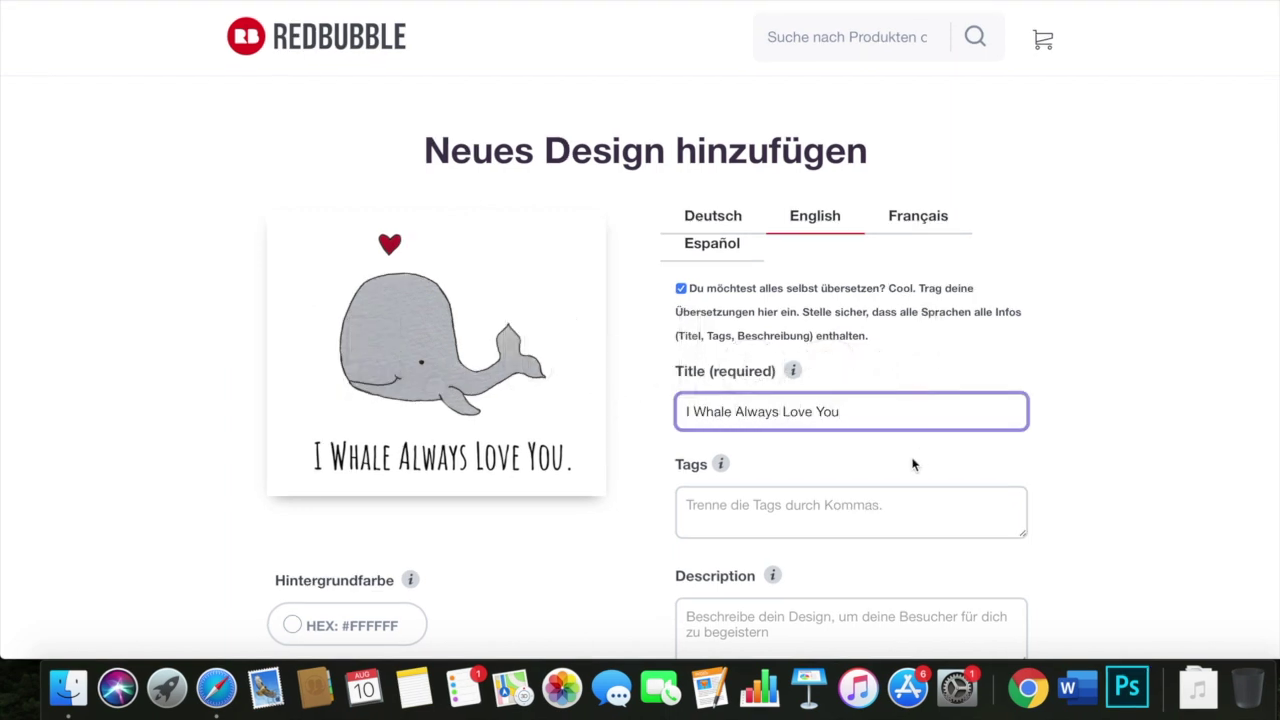
pyautogui.press('Tab')
pyautogui.write('Whal')
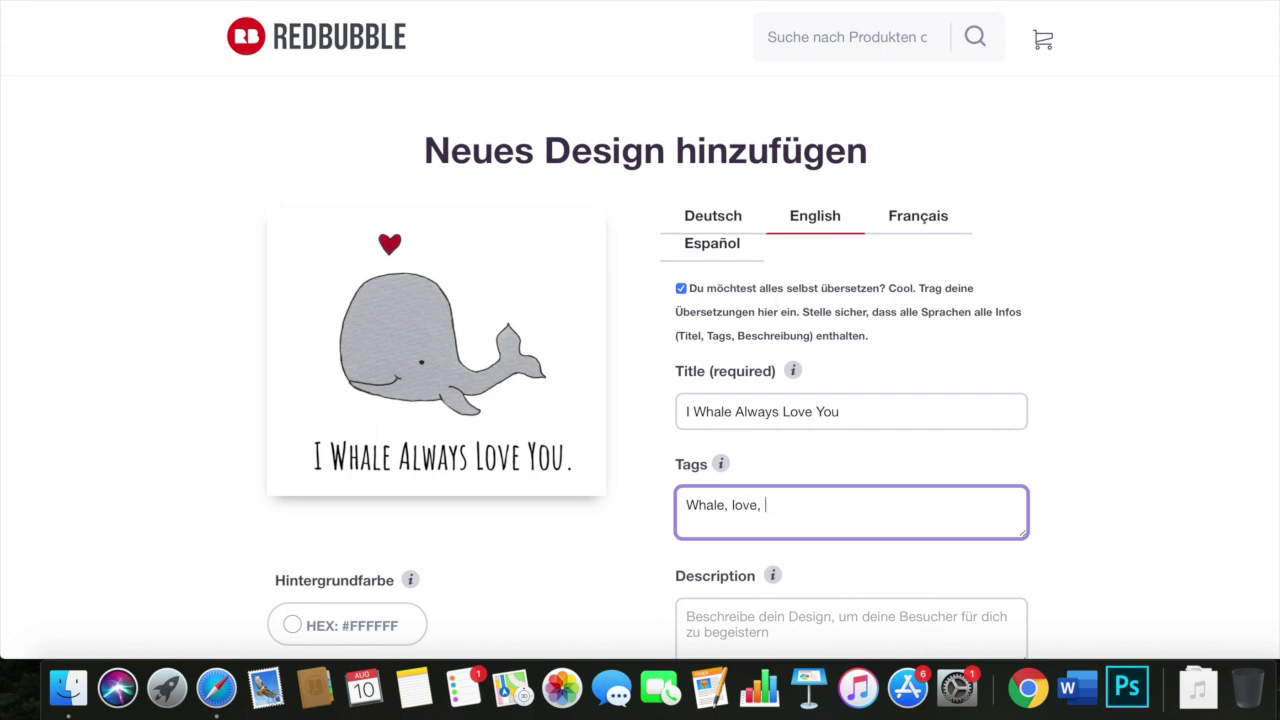
# Step: Enter an English description starting with "This cute little whale is full of"
pyautogui.scroll(-5, 640, 330)
pyautogui.press('Tab')
pyautogui.write('This')
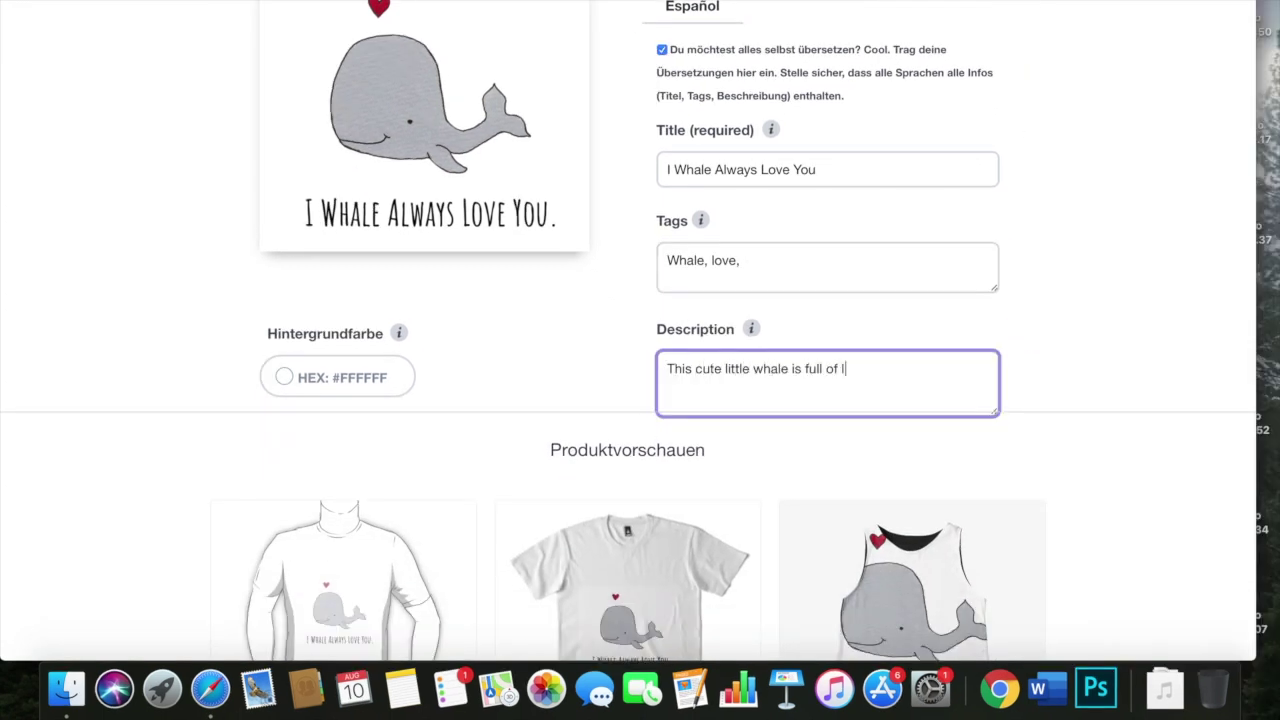
# Step: Enable the standard-print clothing and apply a design size of 36% to the sleeveless tops
pyautogui.scroll(-8, 397, 410)
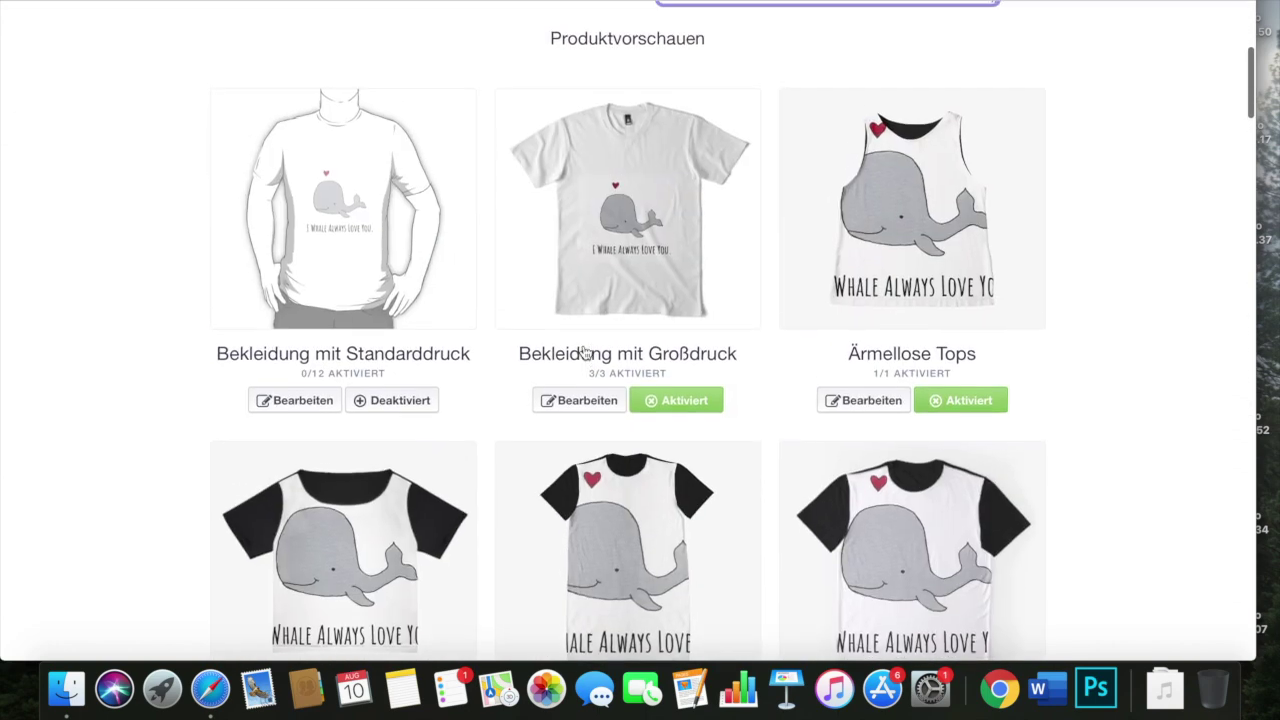
pyautogui.click(396, 404)
pyautogui.click(863, 401)
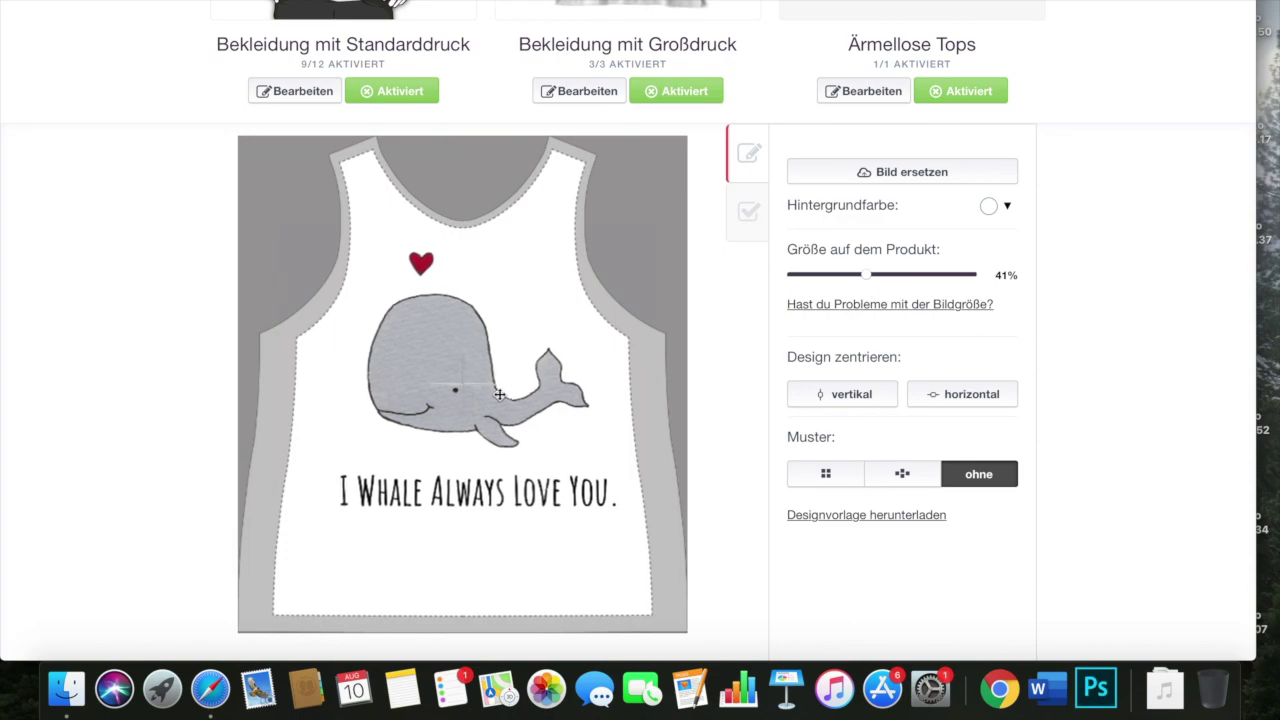
pyautogui.scroll(-4, 829, 359)
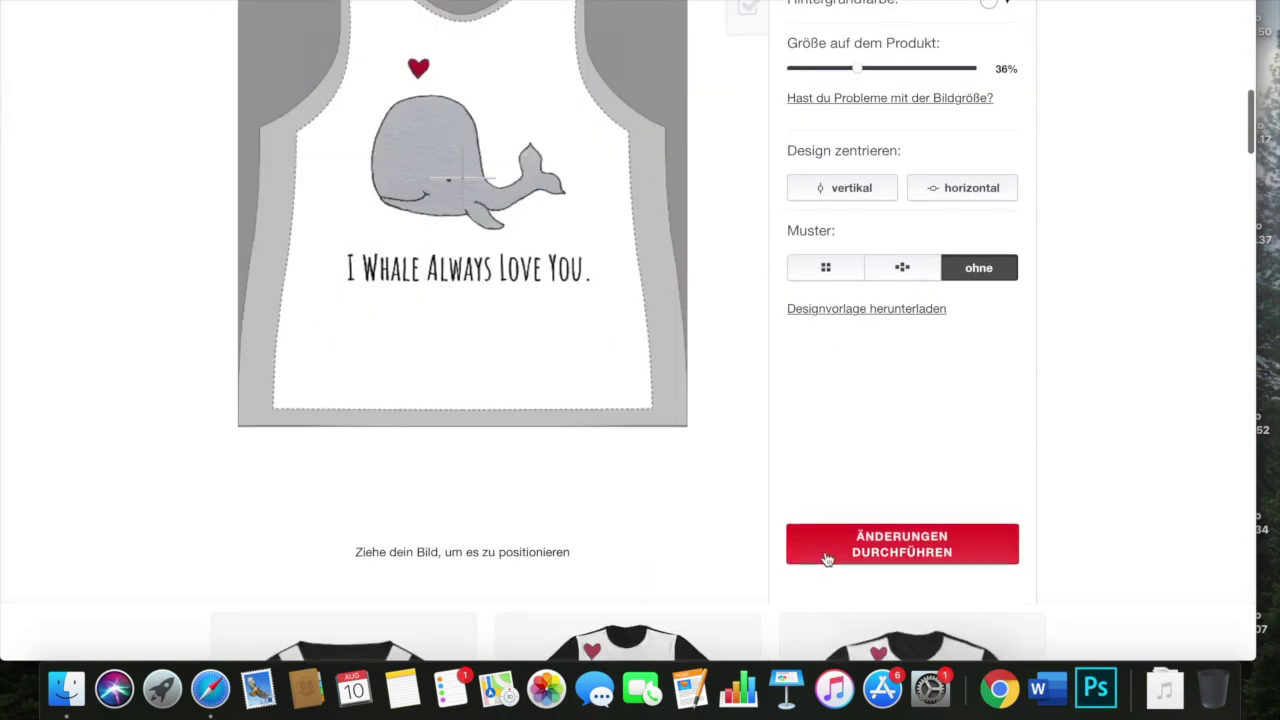
pyautogui.click(827, 559)
# Step: Look through the product gallery to examine how the whale design appears on the different clothing items
pyautogui.scroll(-15, 820, 354)
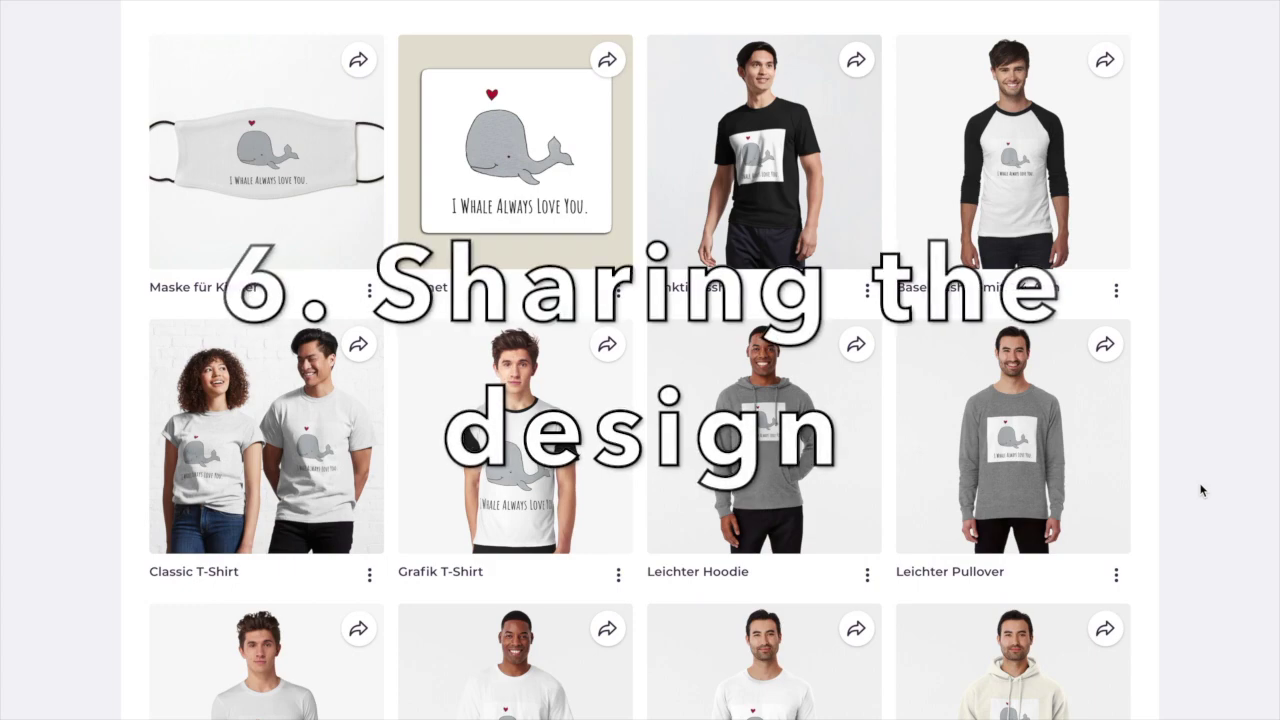
pyautogui.scroll(-7, 1202, 490)
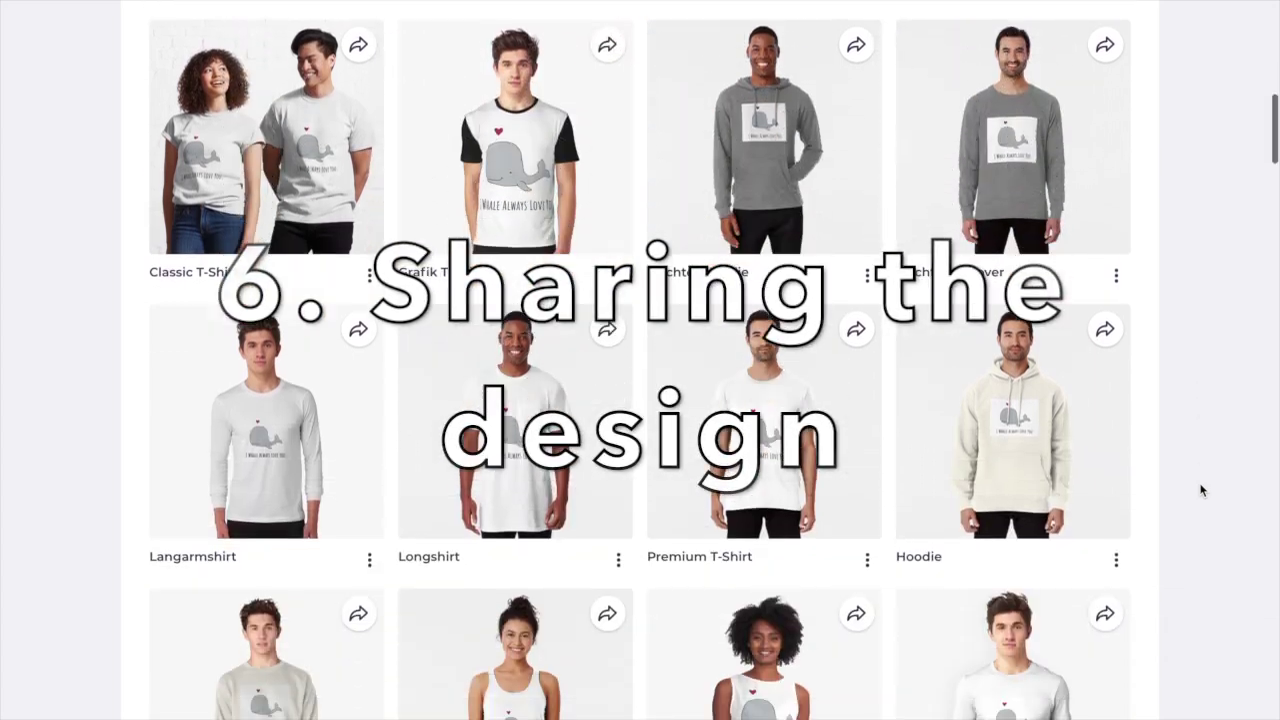
pyautogui.scroll(-1, 1202, 490)
pyautogui.scroll(-6, 1202, 490)
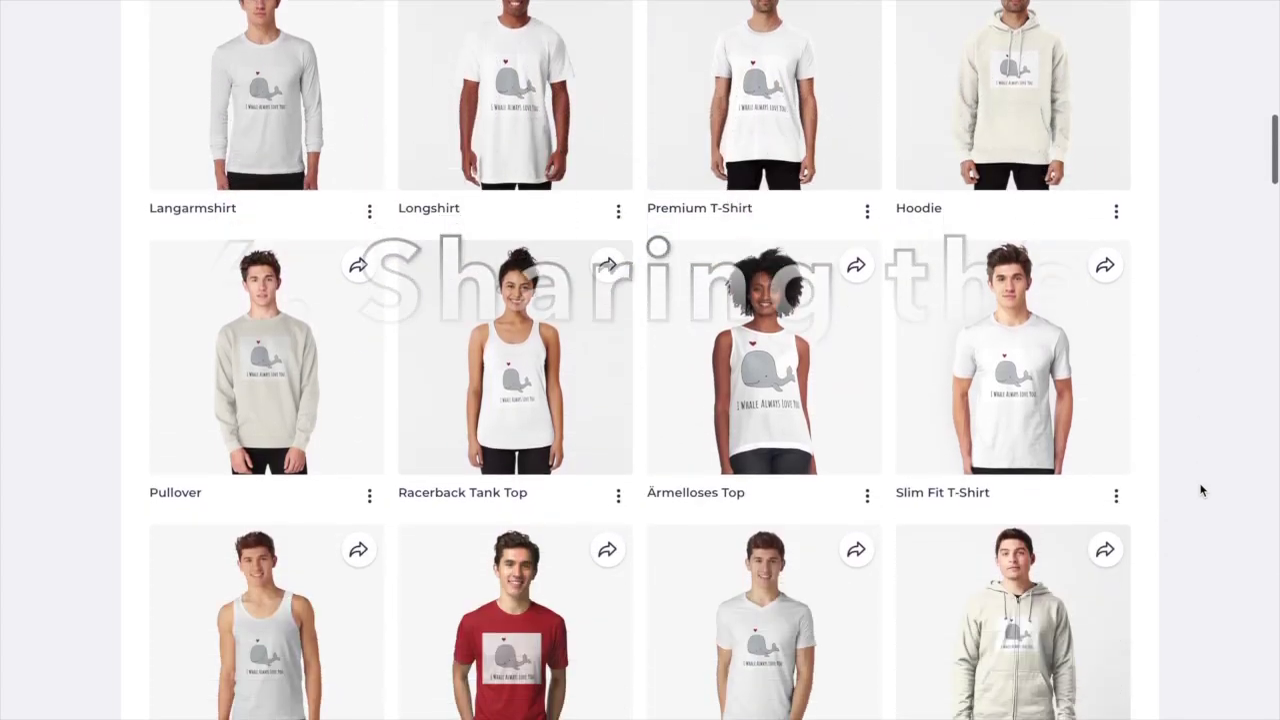
pyautogui.scroll(-4, 1202, 490)
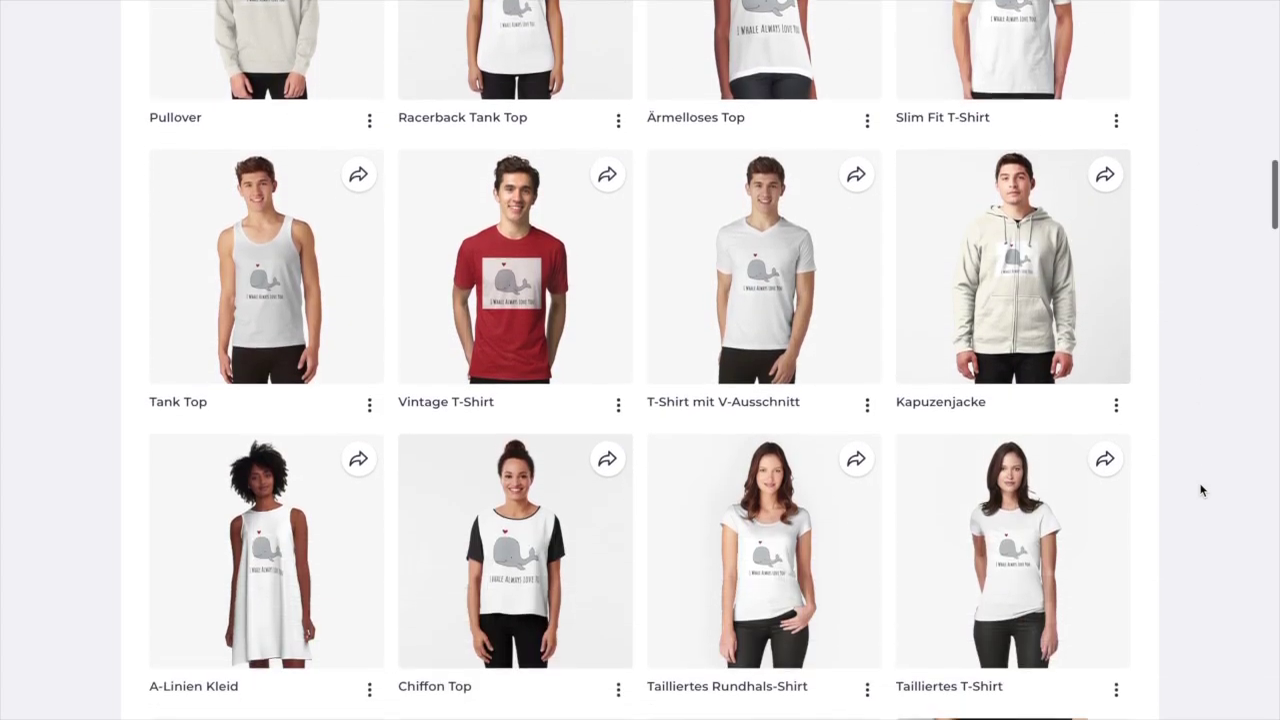
pyautogui.scroll(-1, 1202, 490)
pyautogui.scroll(-2, 1202, 490)
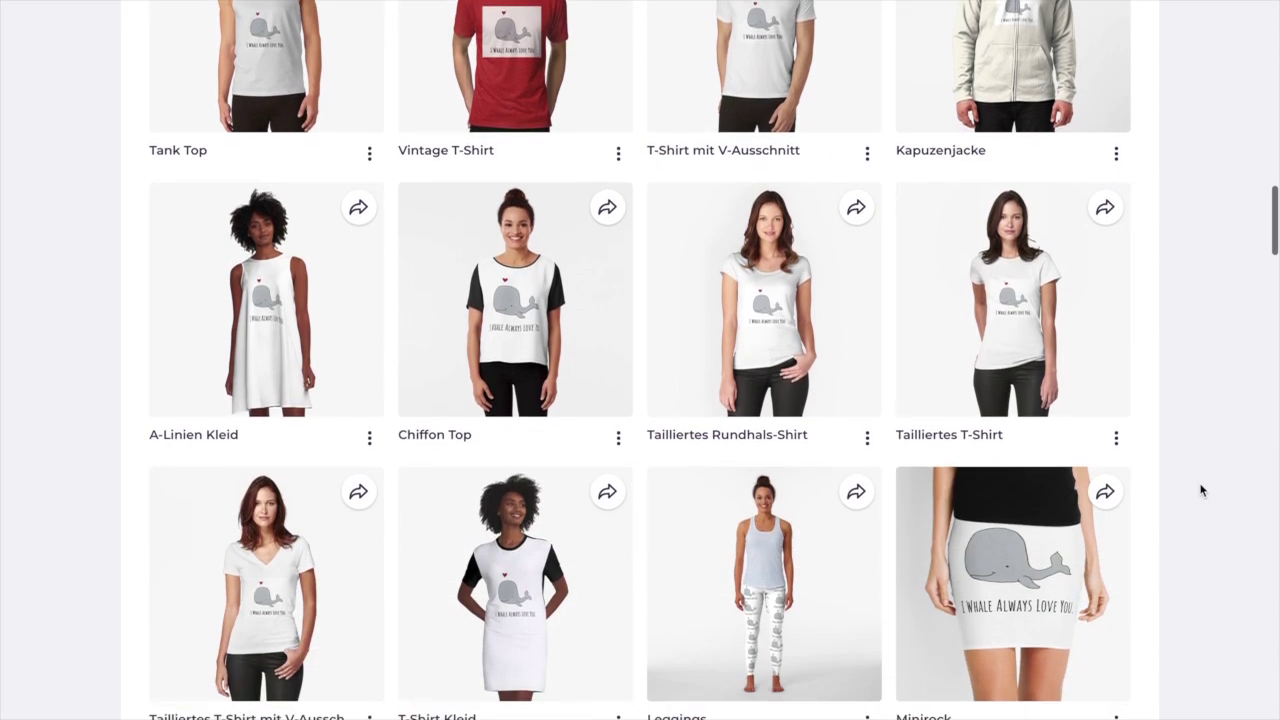
pyautogui.scroll(-1, 1202, 490)
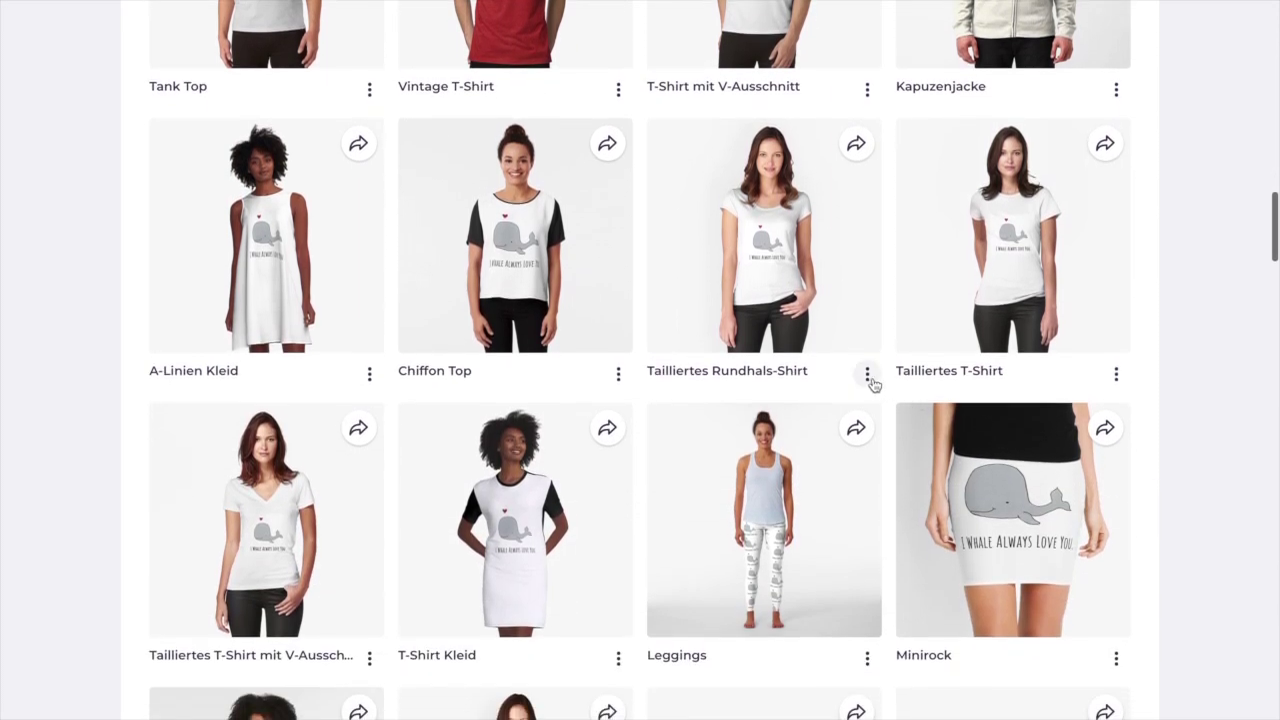